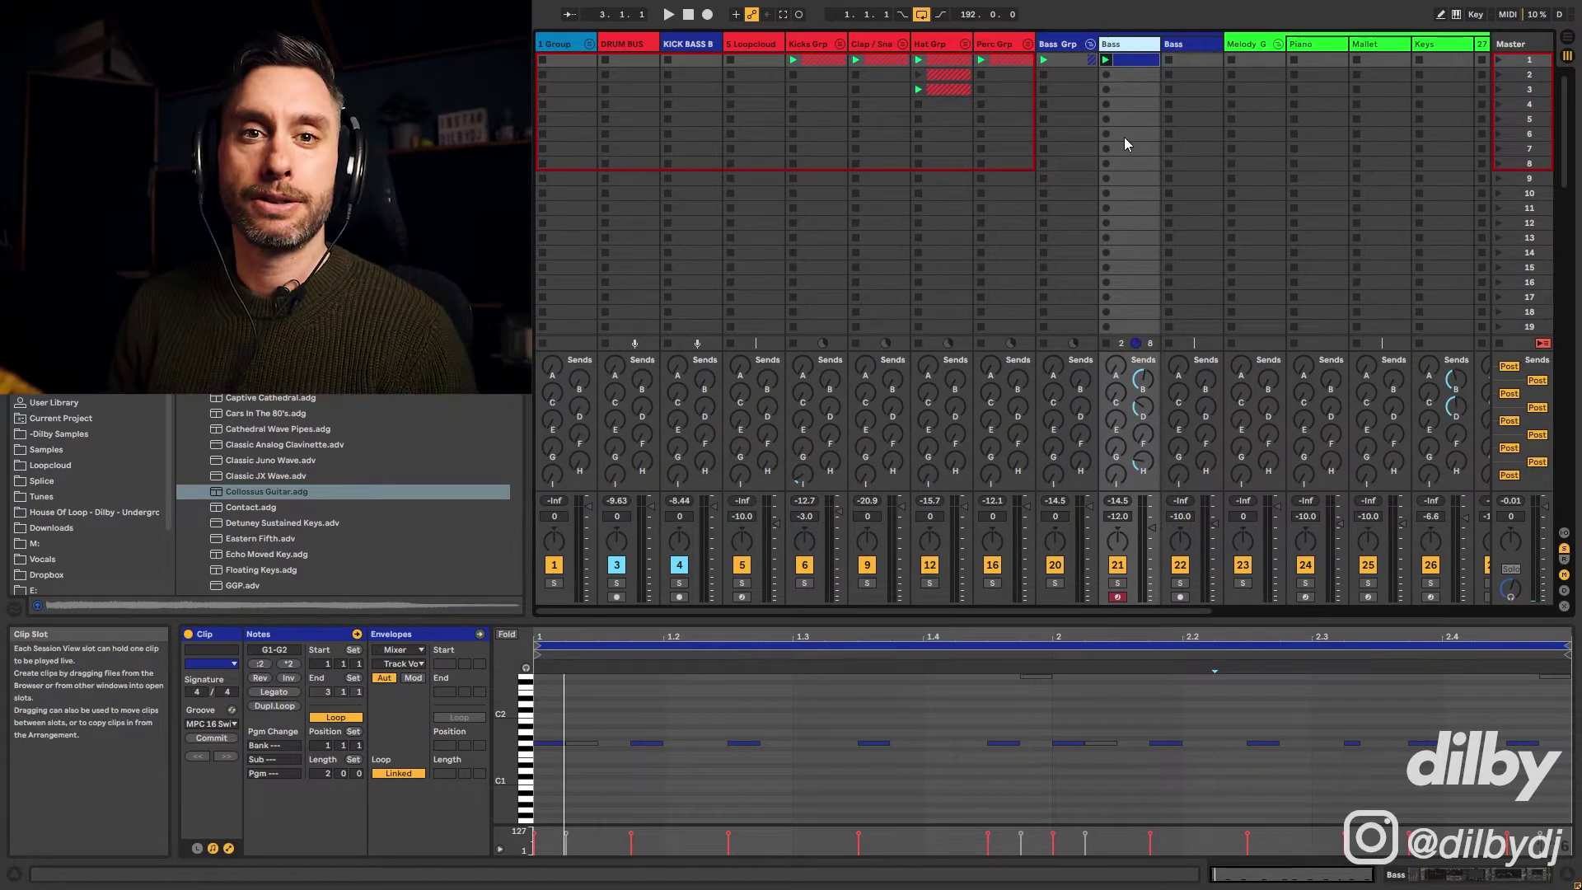
Play the current loop, view the tribal vocal clip, and fold the vocal tracks into the Vox Grp.
key("space")
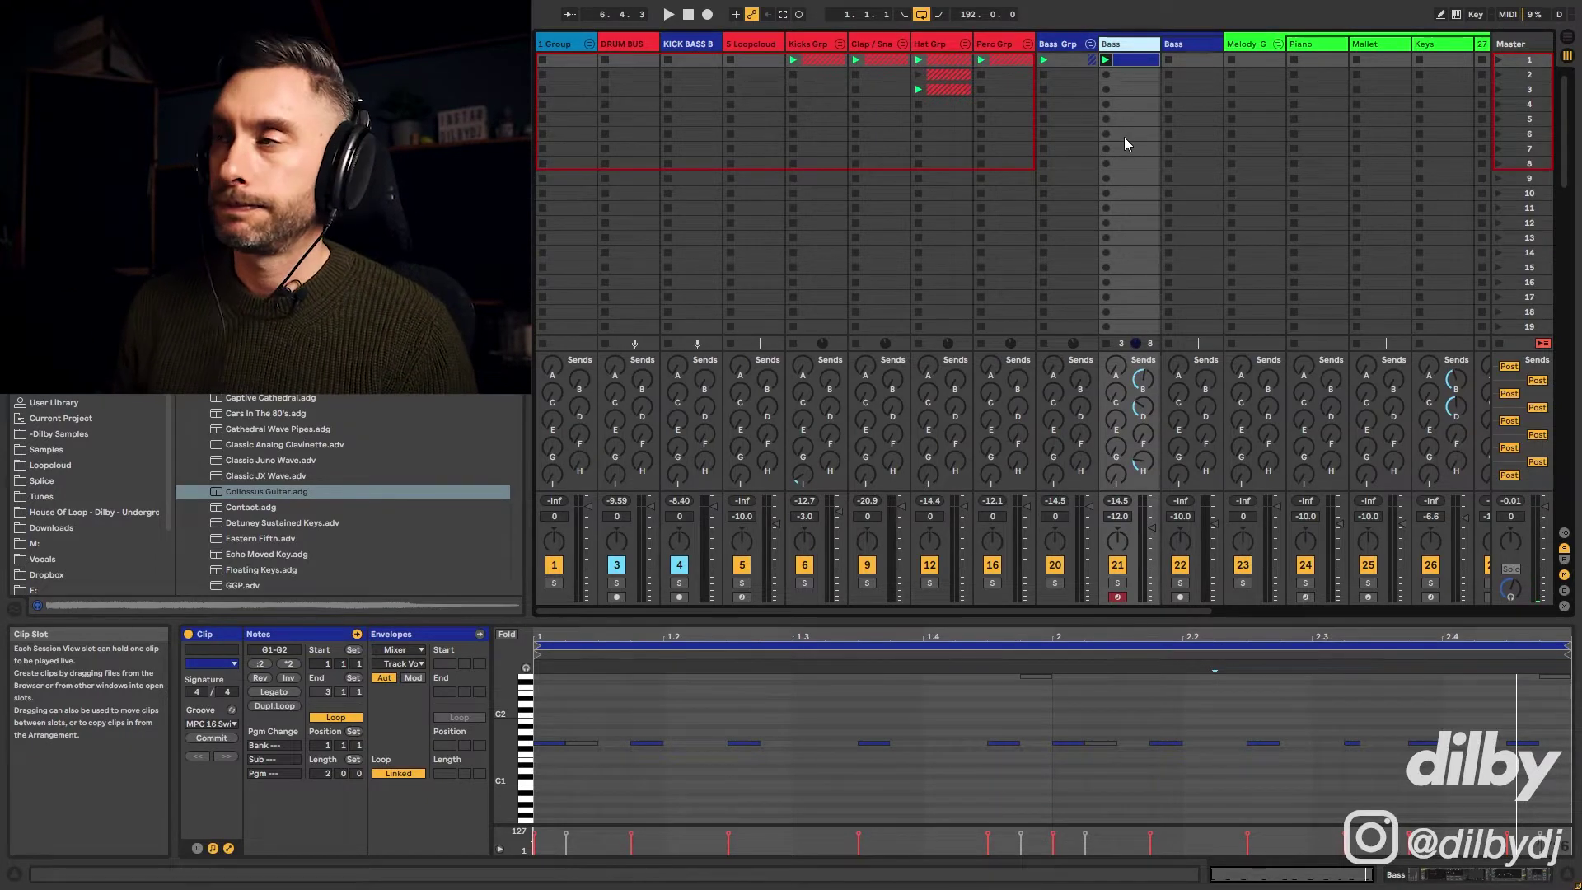
left_click(966, 766)
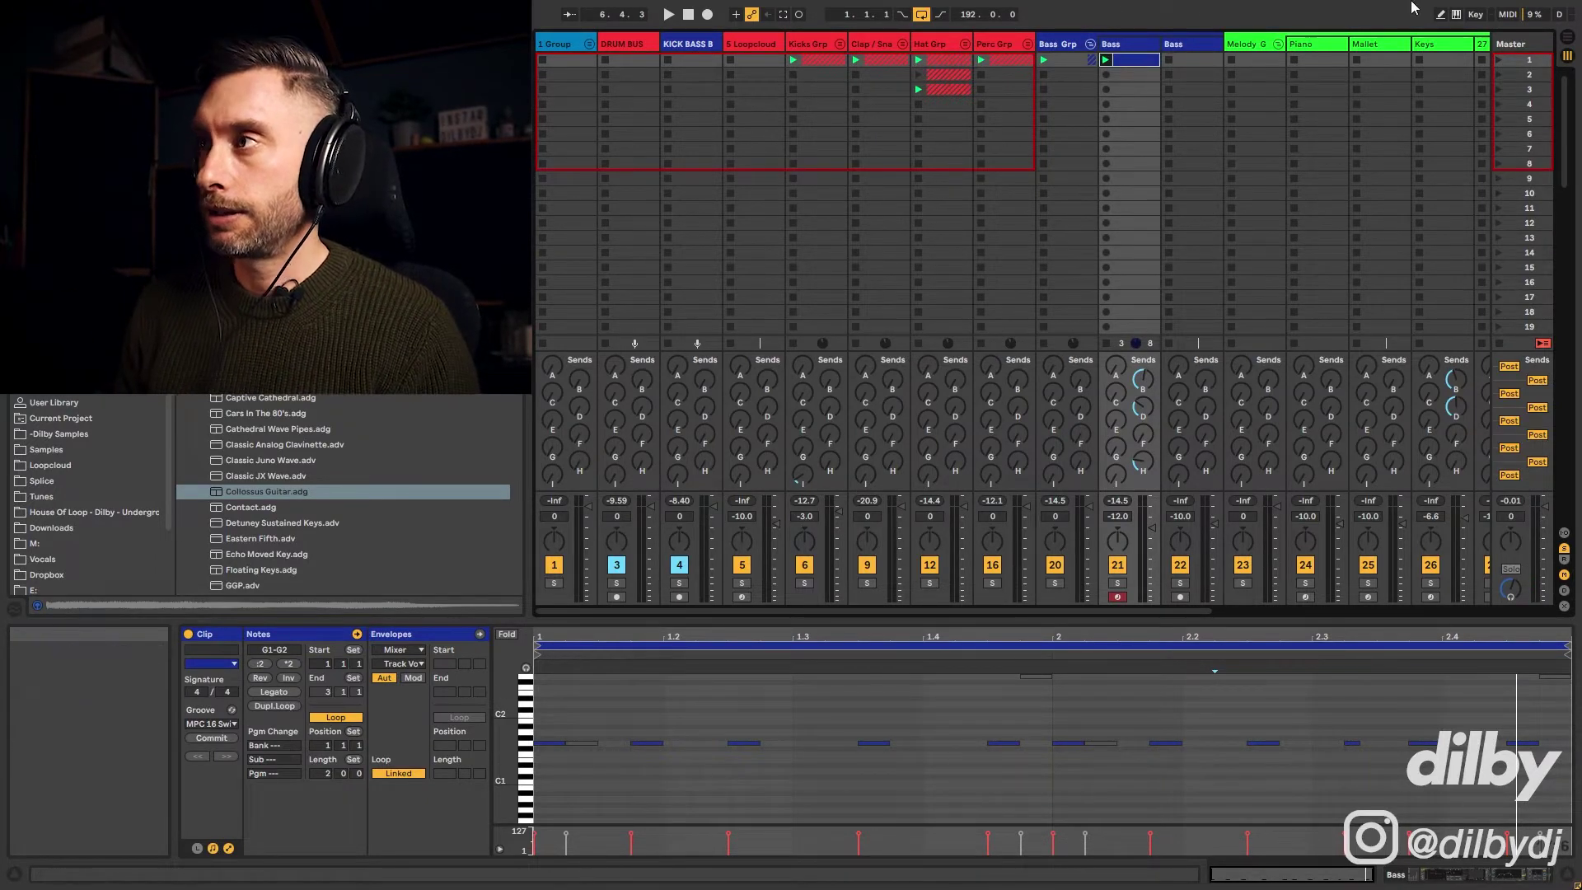
left_click_drag(1011, 610, 1259, 66)
left_click(1257, 60)
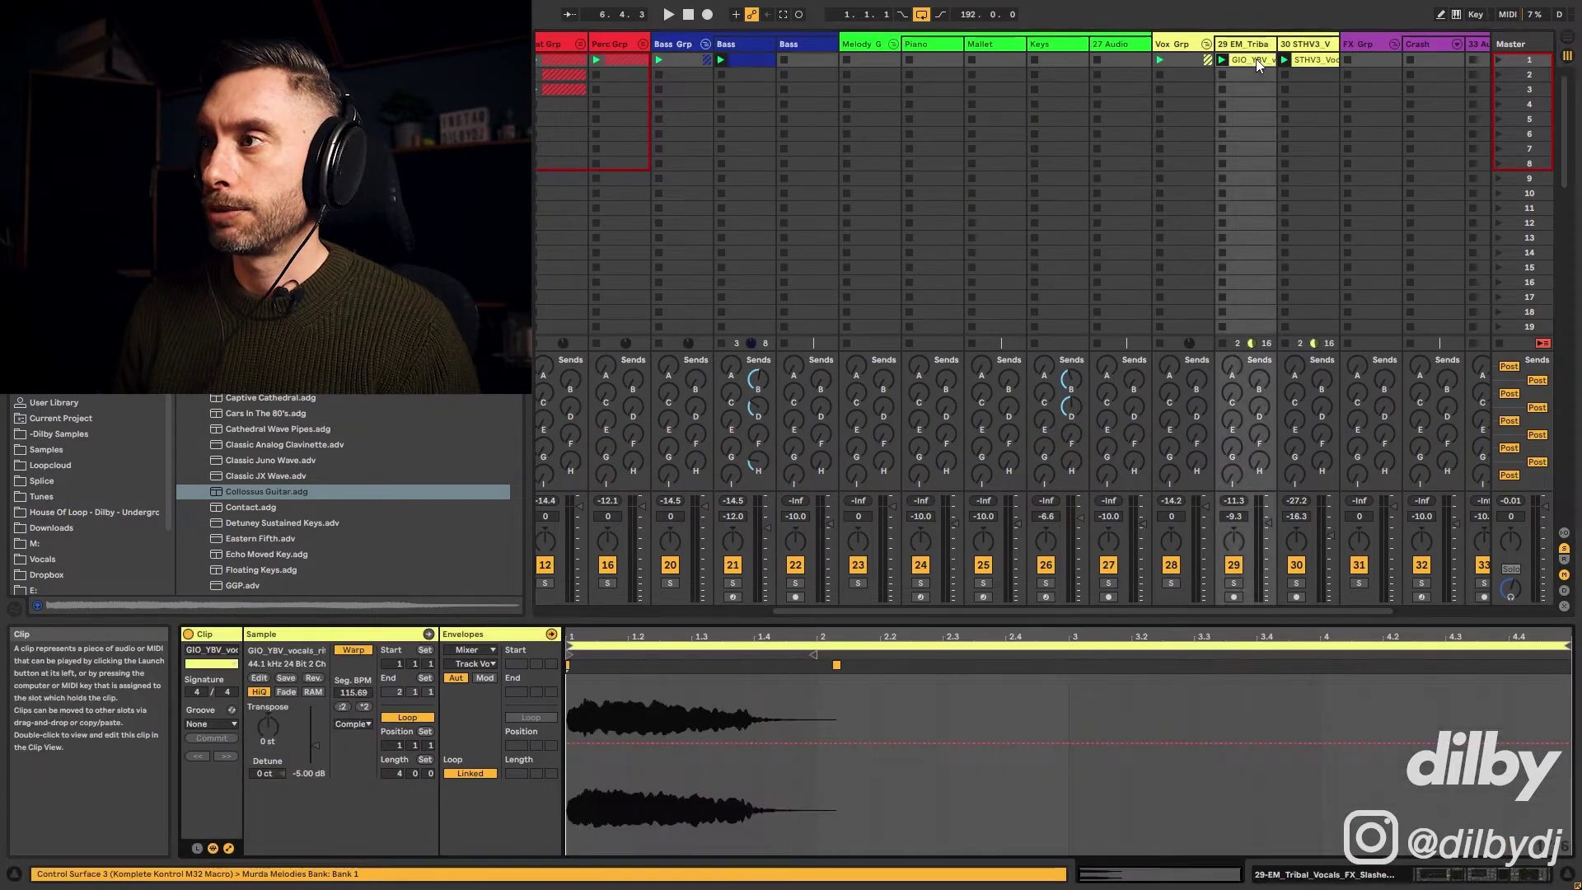
left_click(1207, 44)
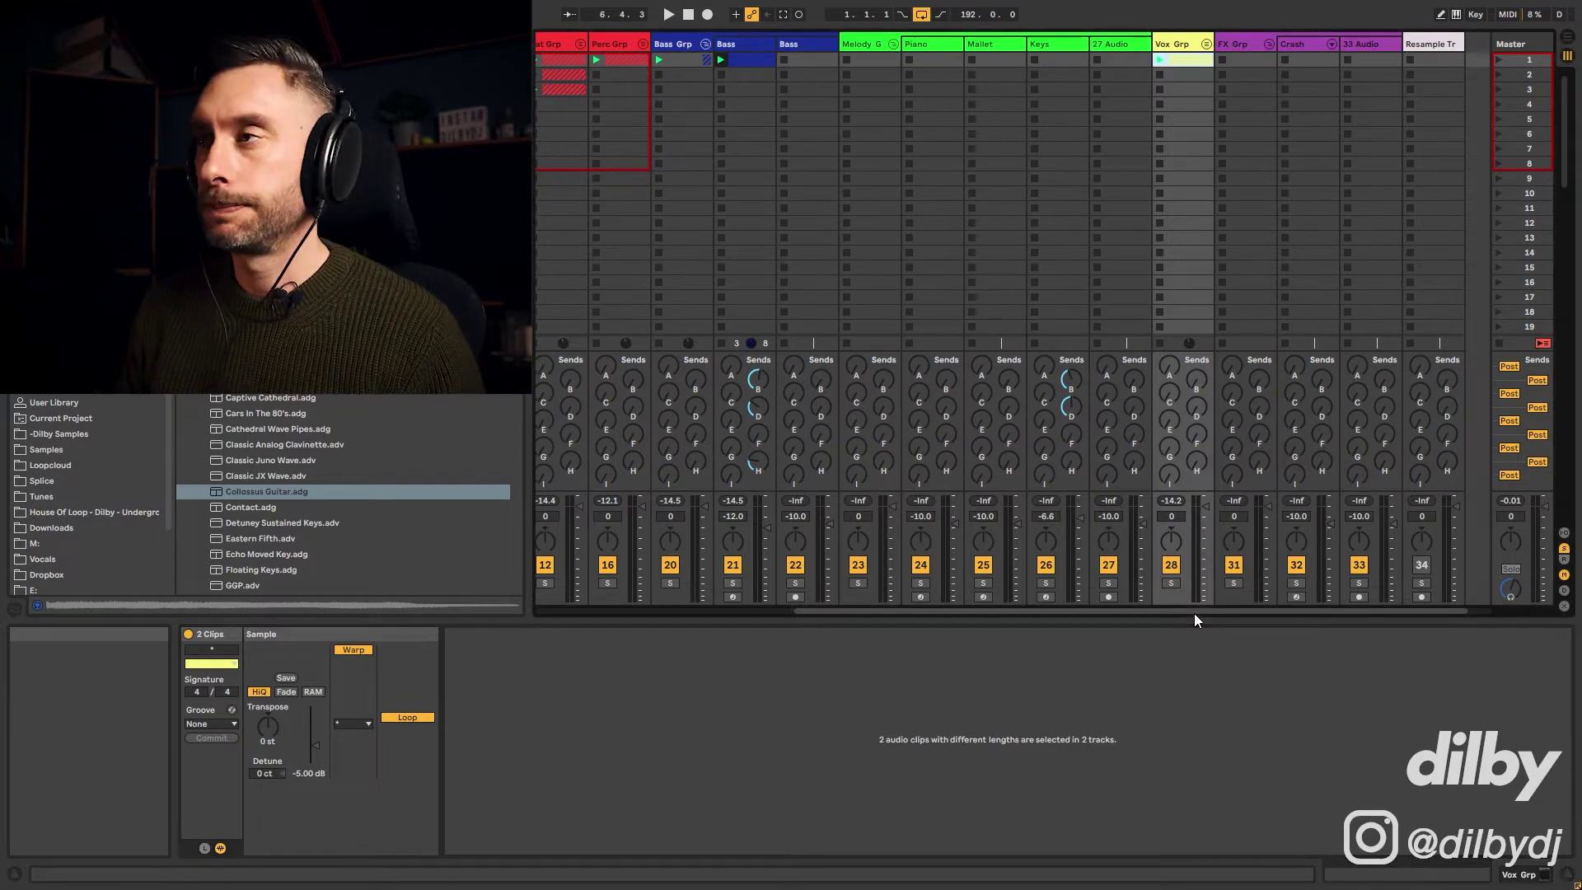
left_click_drag(1194, 613, 1020, 54)
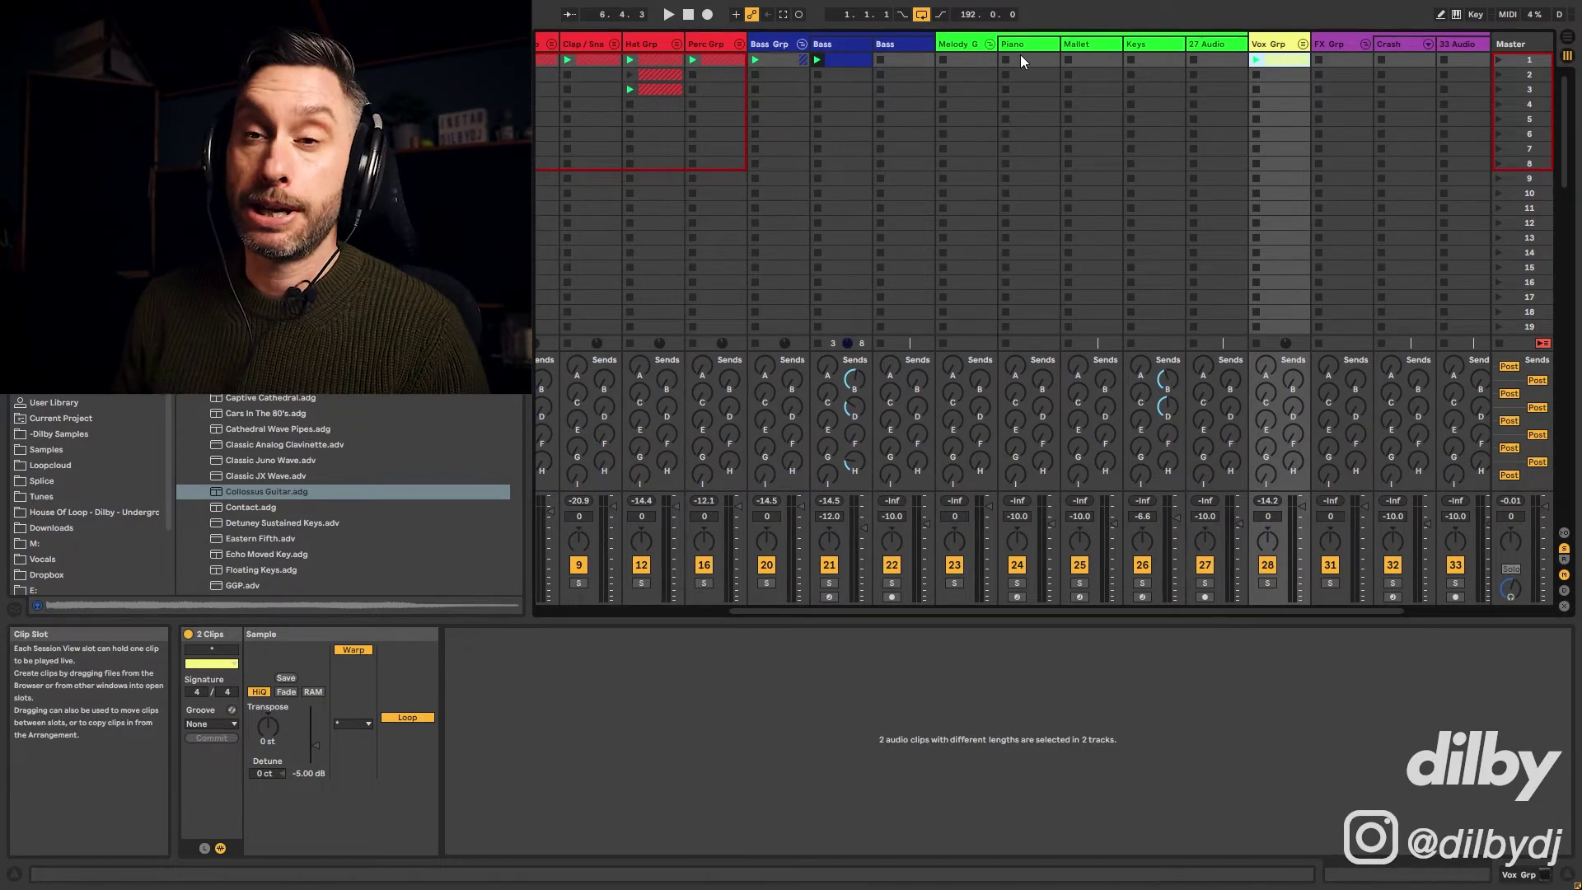
Create an empty MIDI clip in the Piano track's first slot and extend its loop to 4 bars.
double_click(1024, 54)
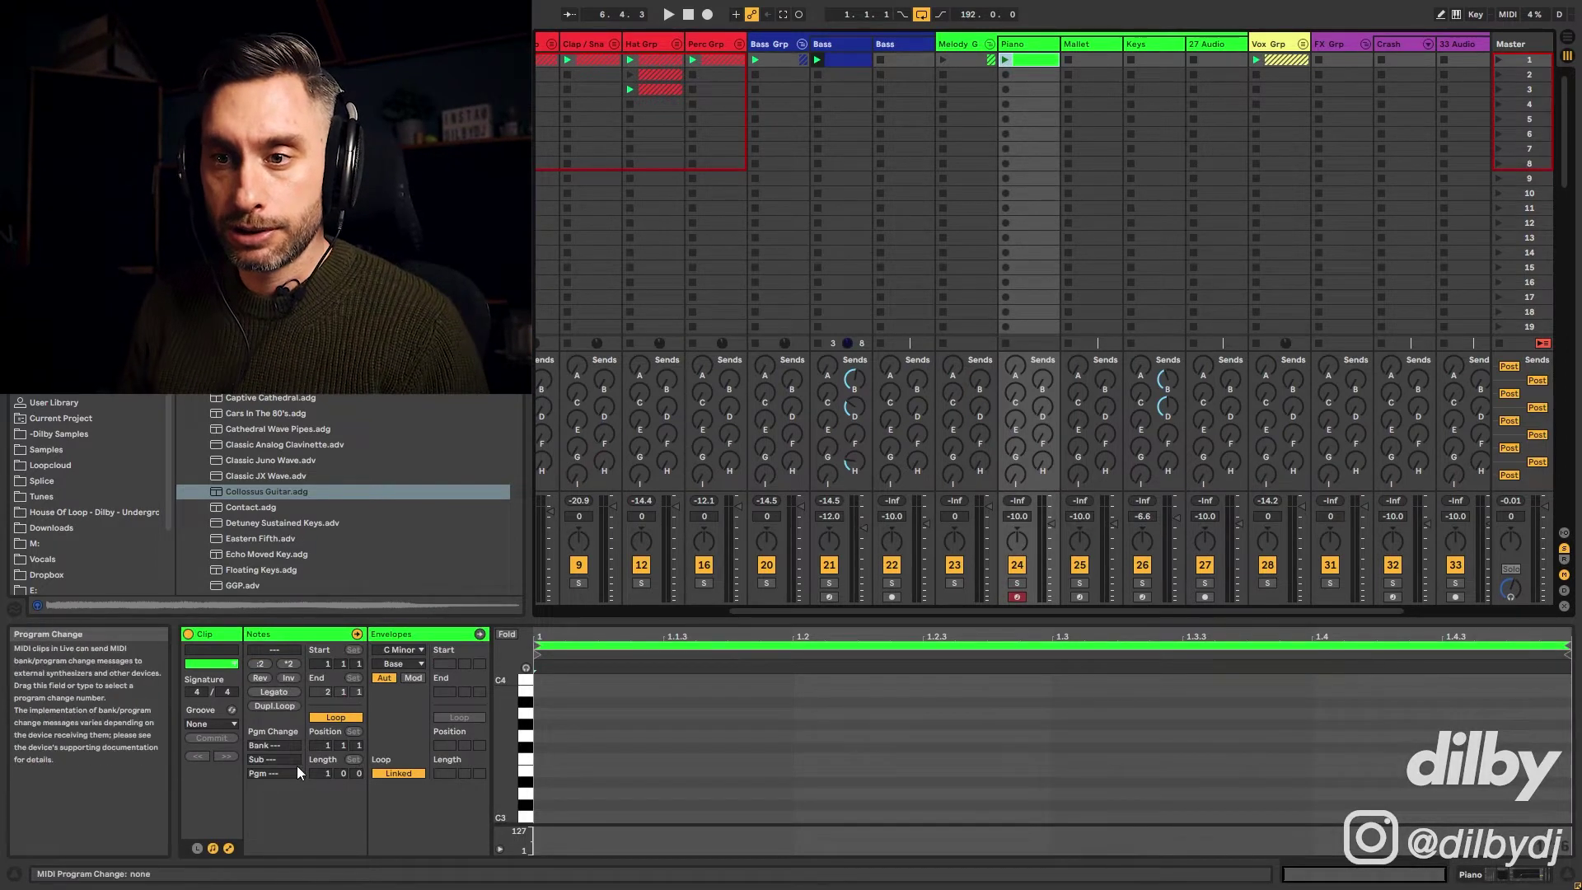
left_click(274, 706)
left_click(274, 706)
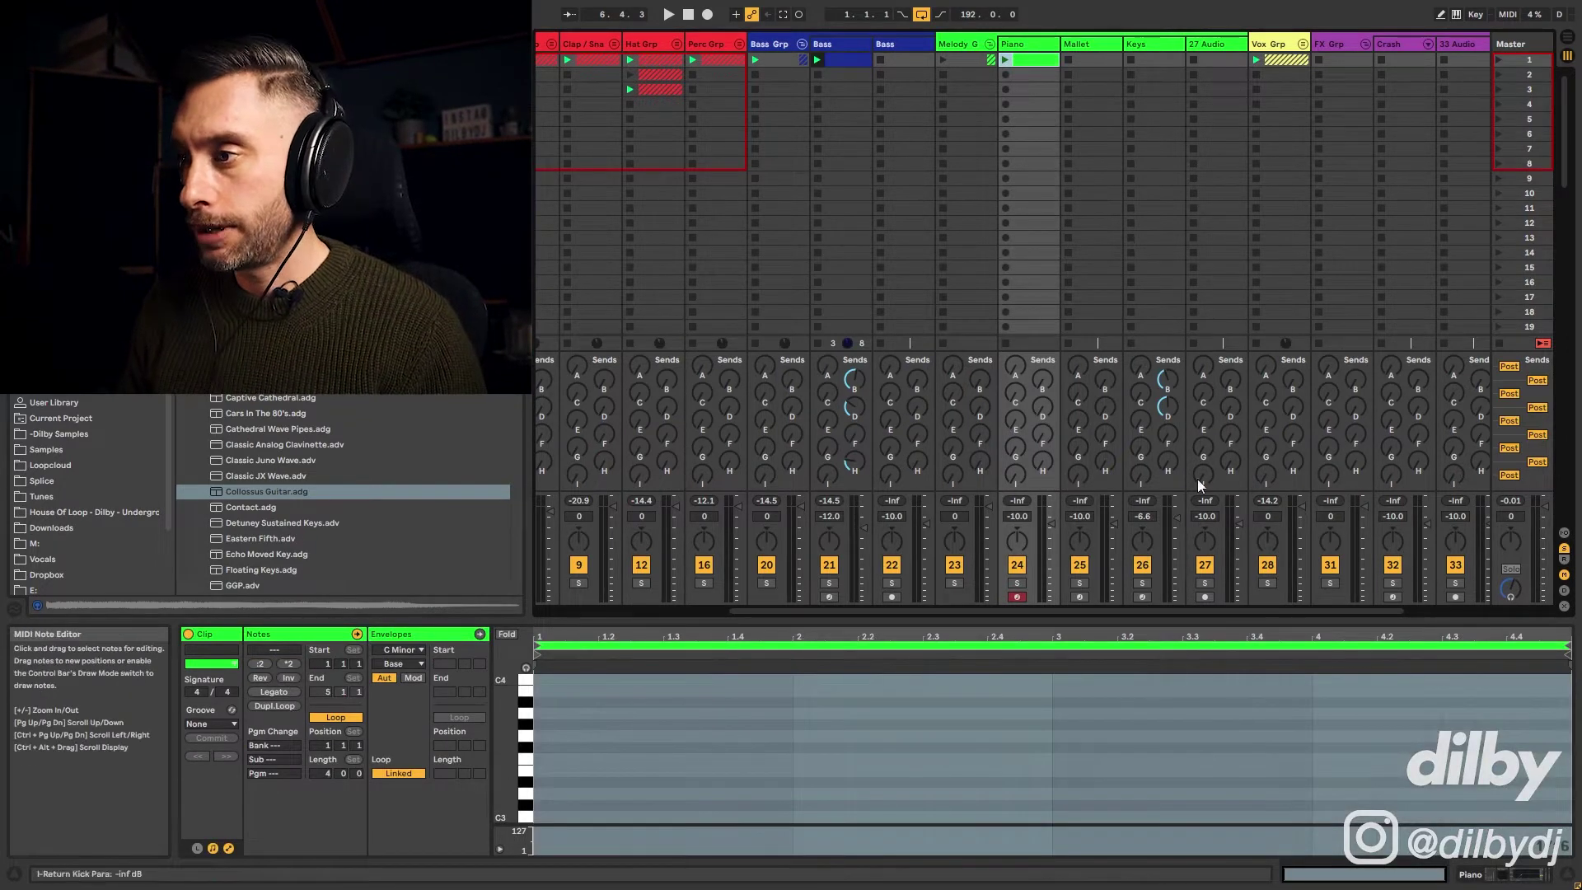
Enable the Chord device on the Piano track with Shift 1 at +3 st and Shift 2 at +7 st.
key("shift+Tab")
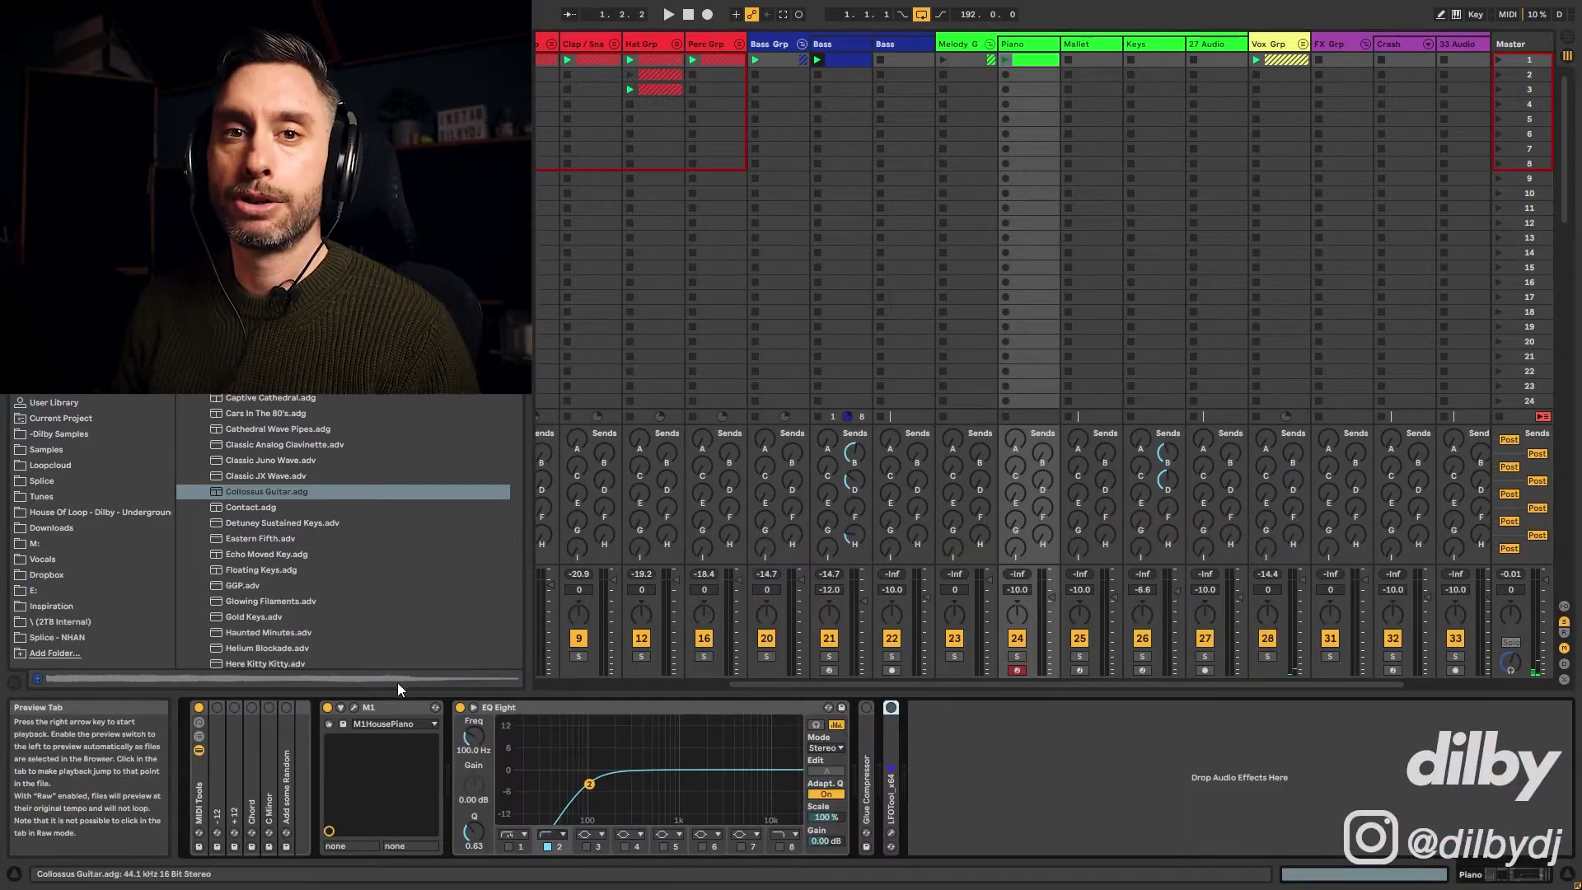
double_click(250, 751)
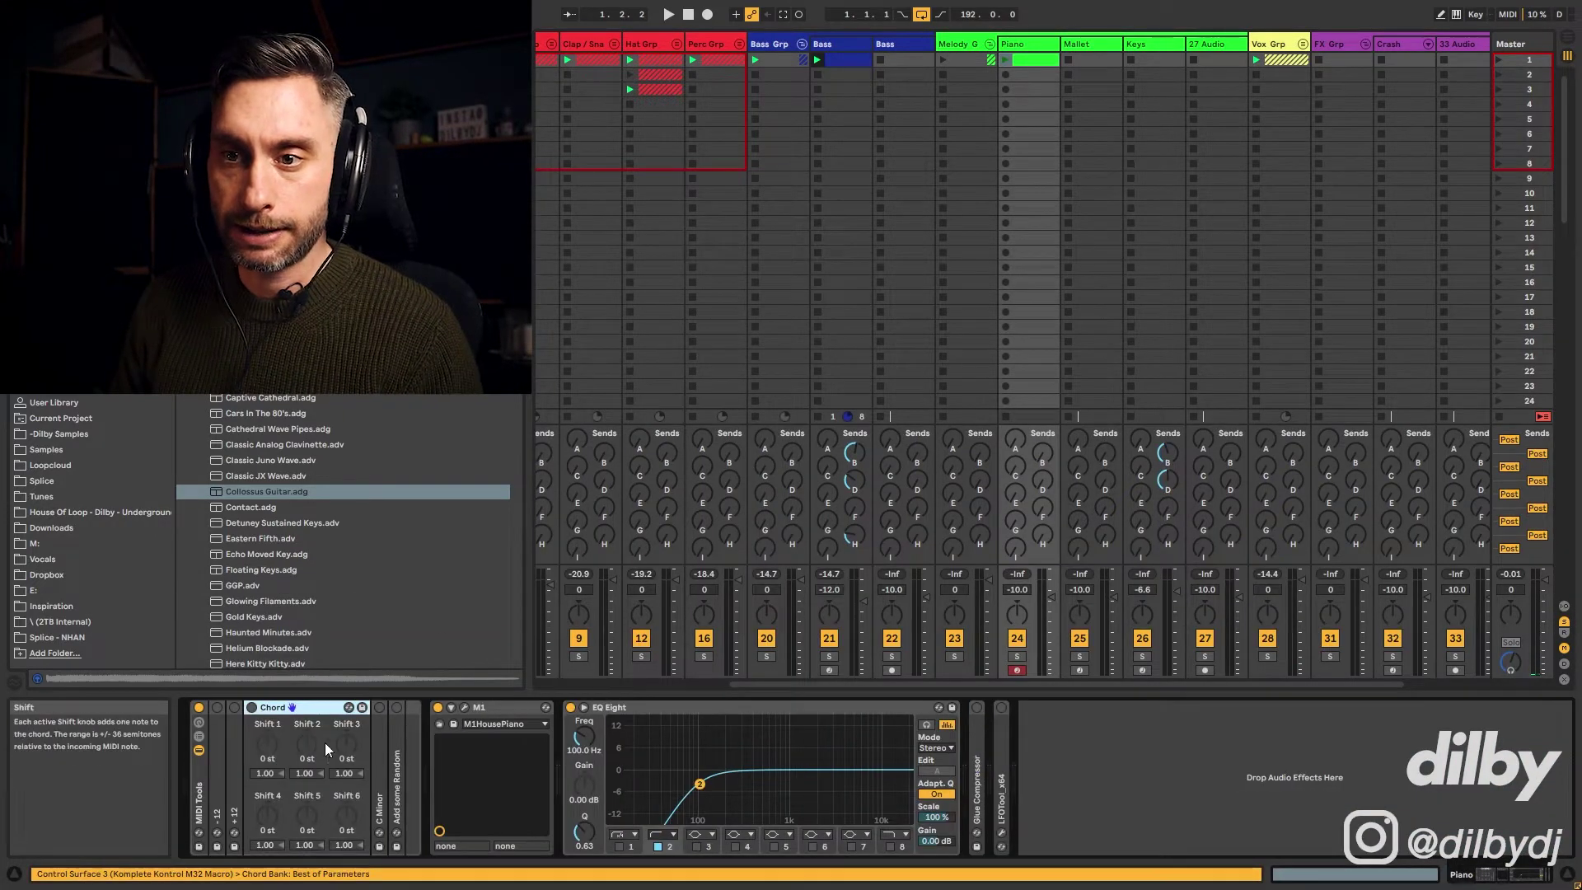
left_click(254, 709)
double_click(274, 705)
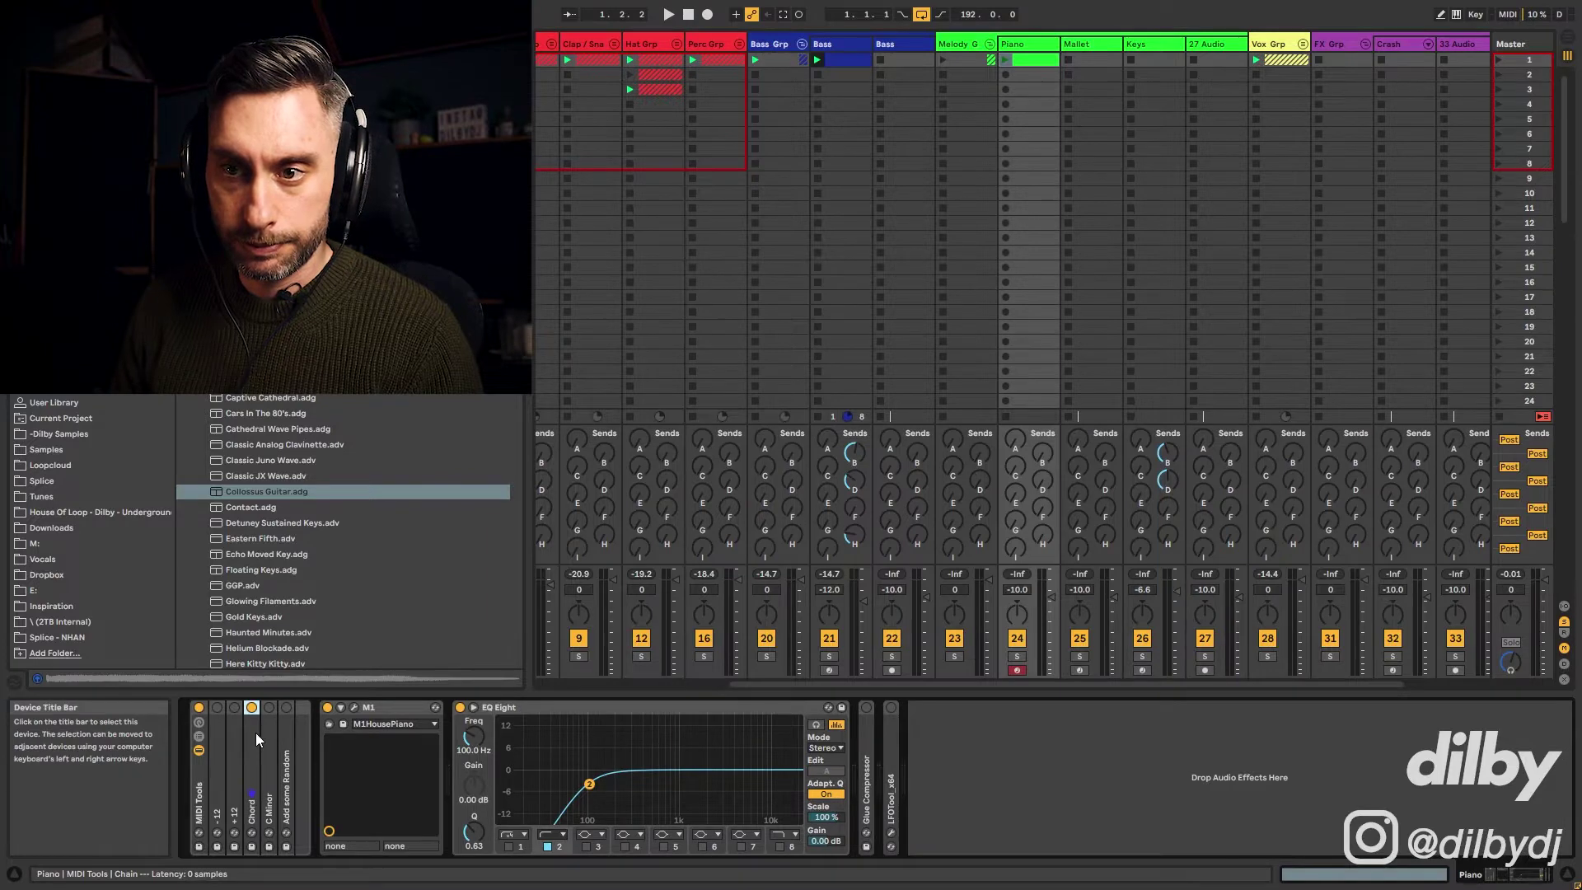
double_click(255, 733)
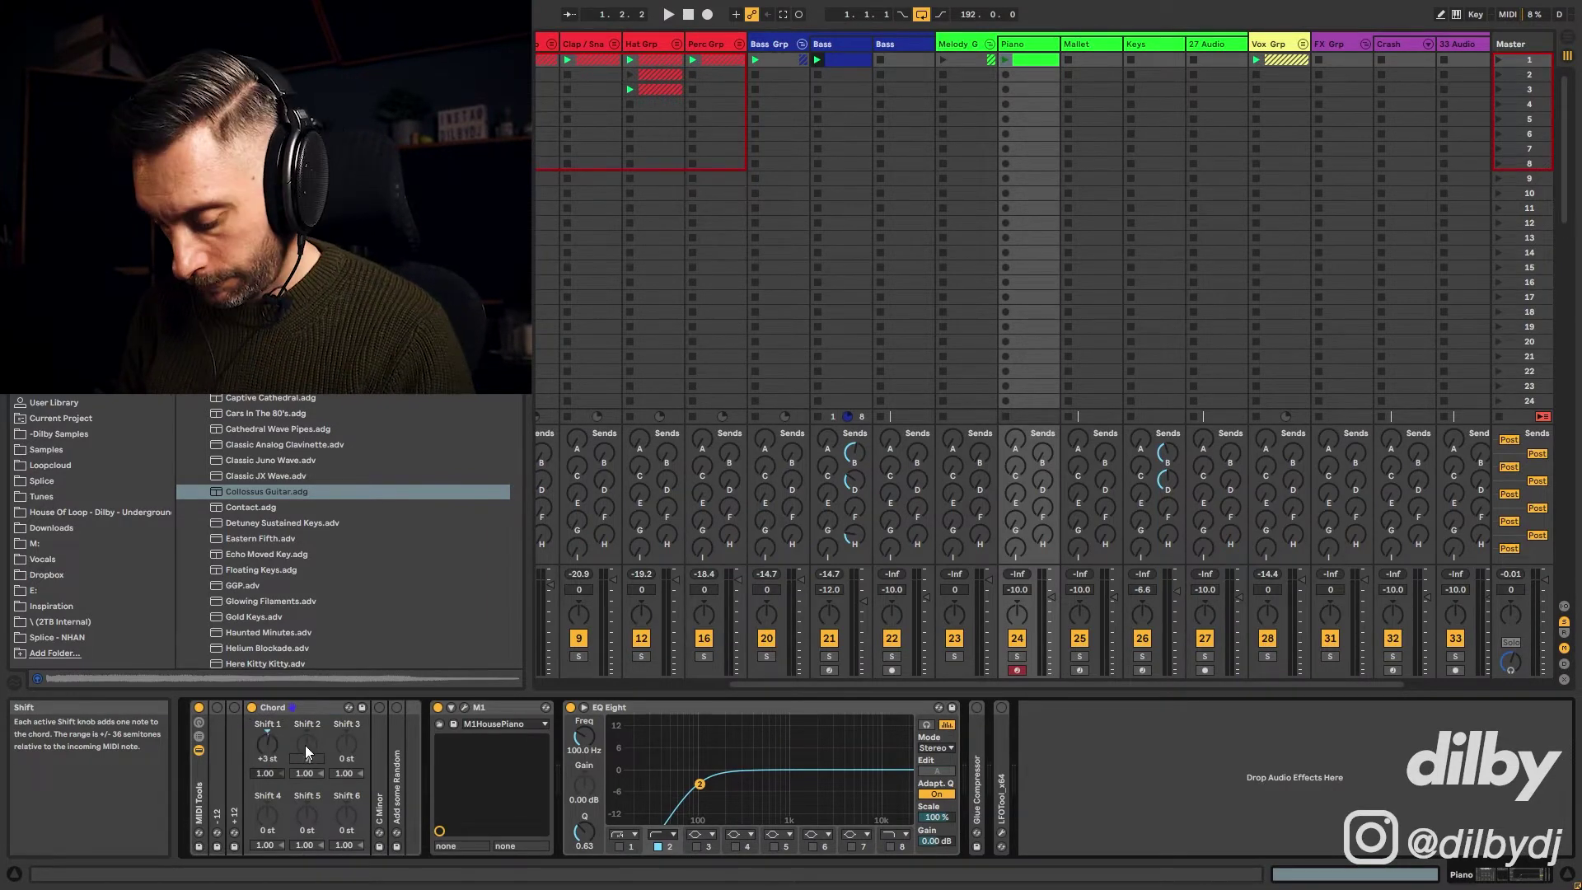
left_click_drag(305, 745, 305, 726)
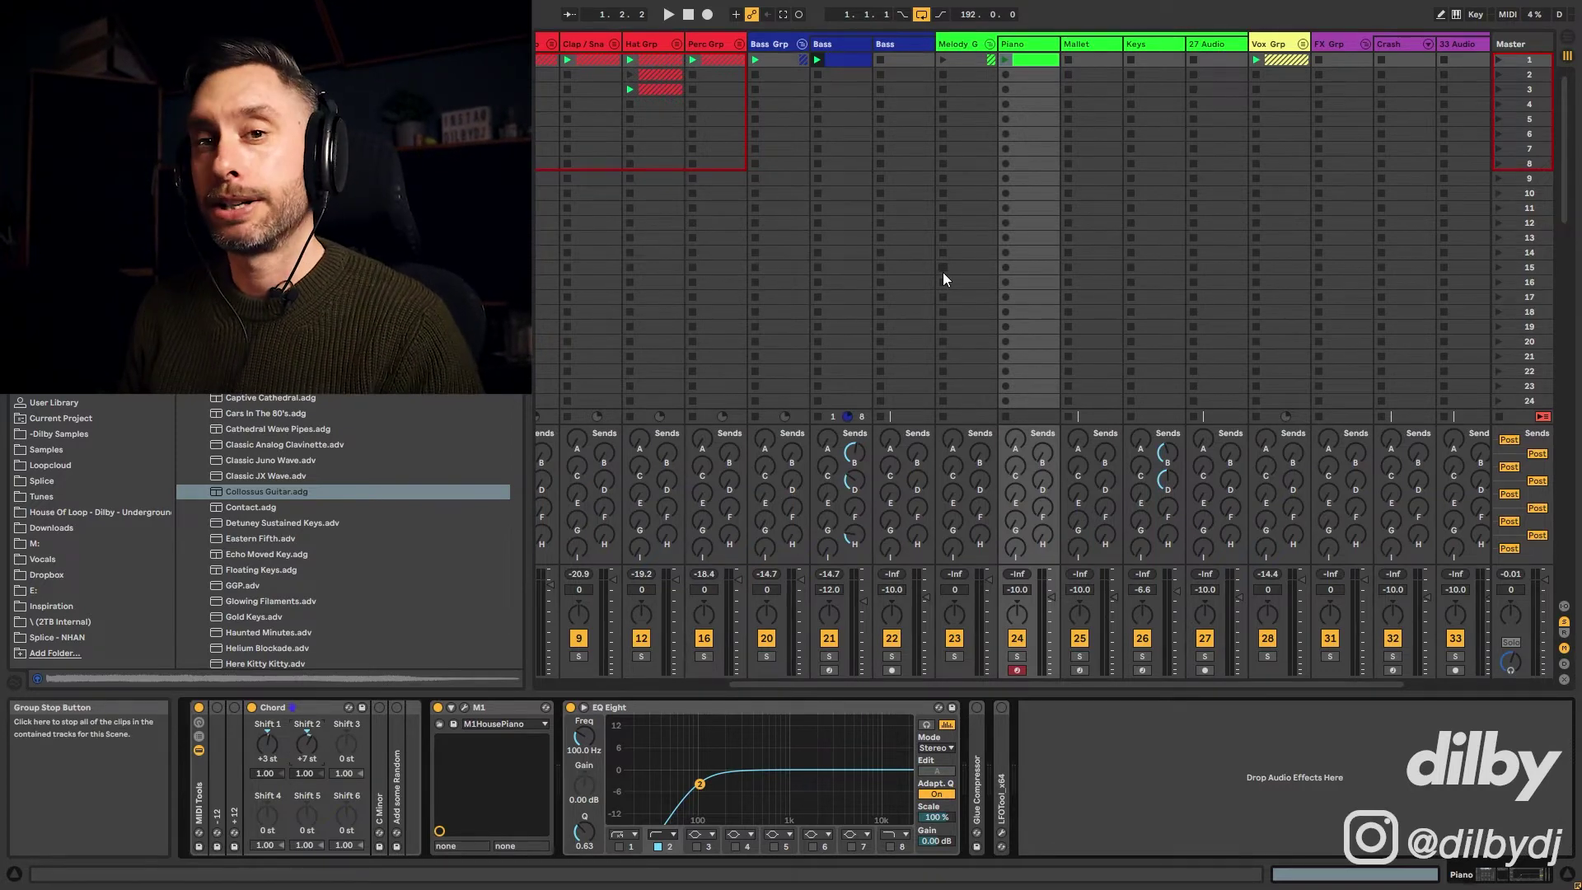
Enable the C Minor scale device on the Piano track and set its base to G.
double_click(379, 739)
left_click(379, 708)
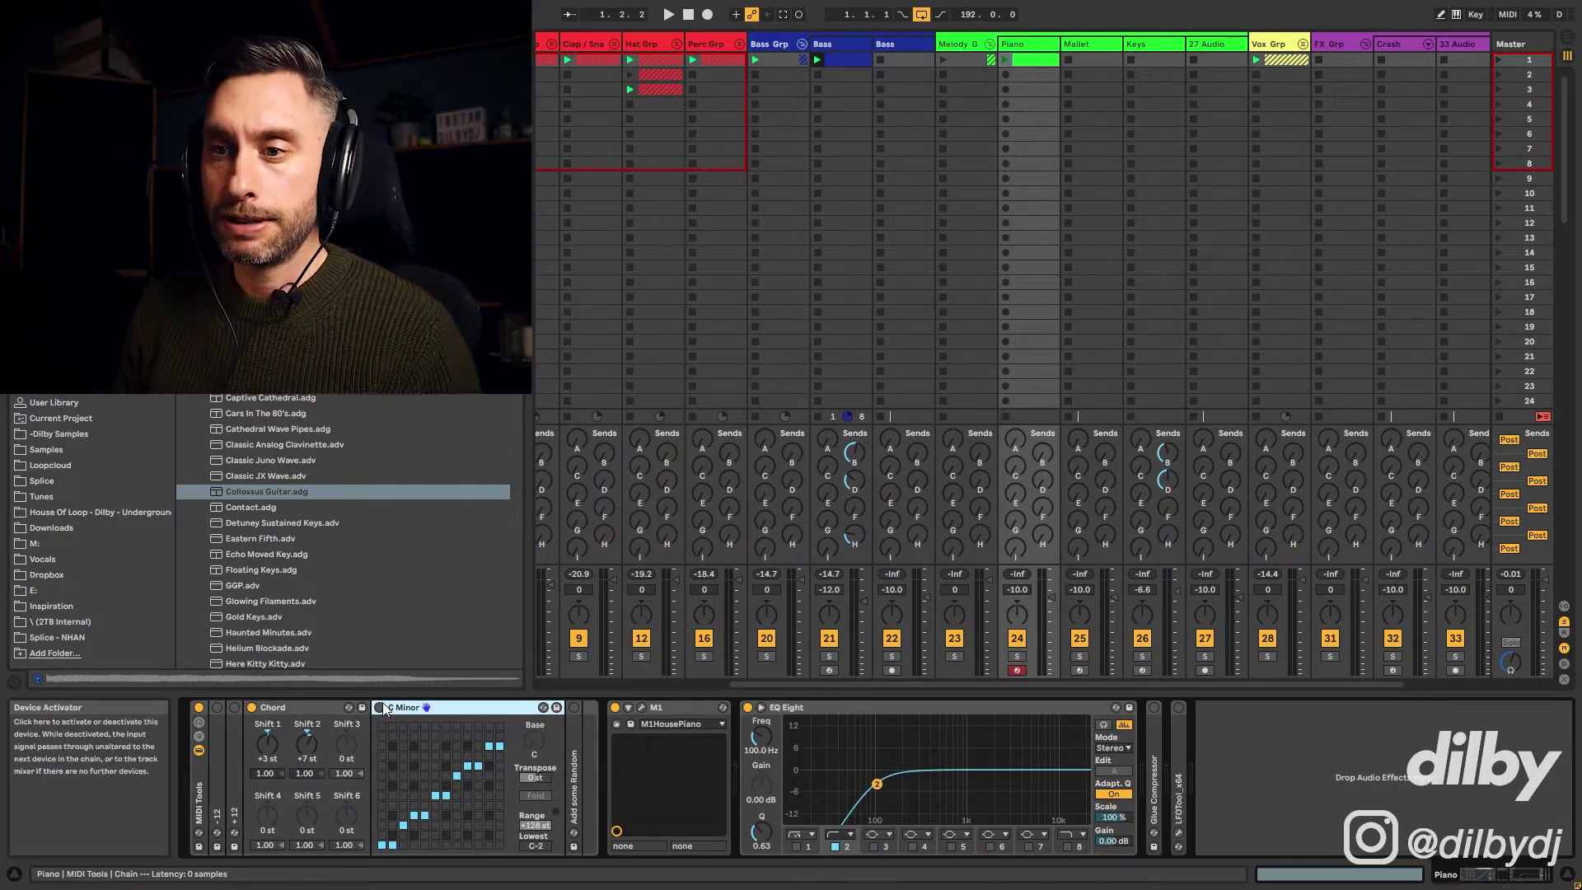
left_click_drag(536, 744, 537, 726)
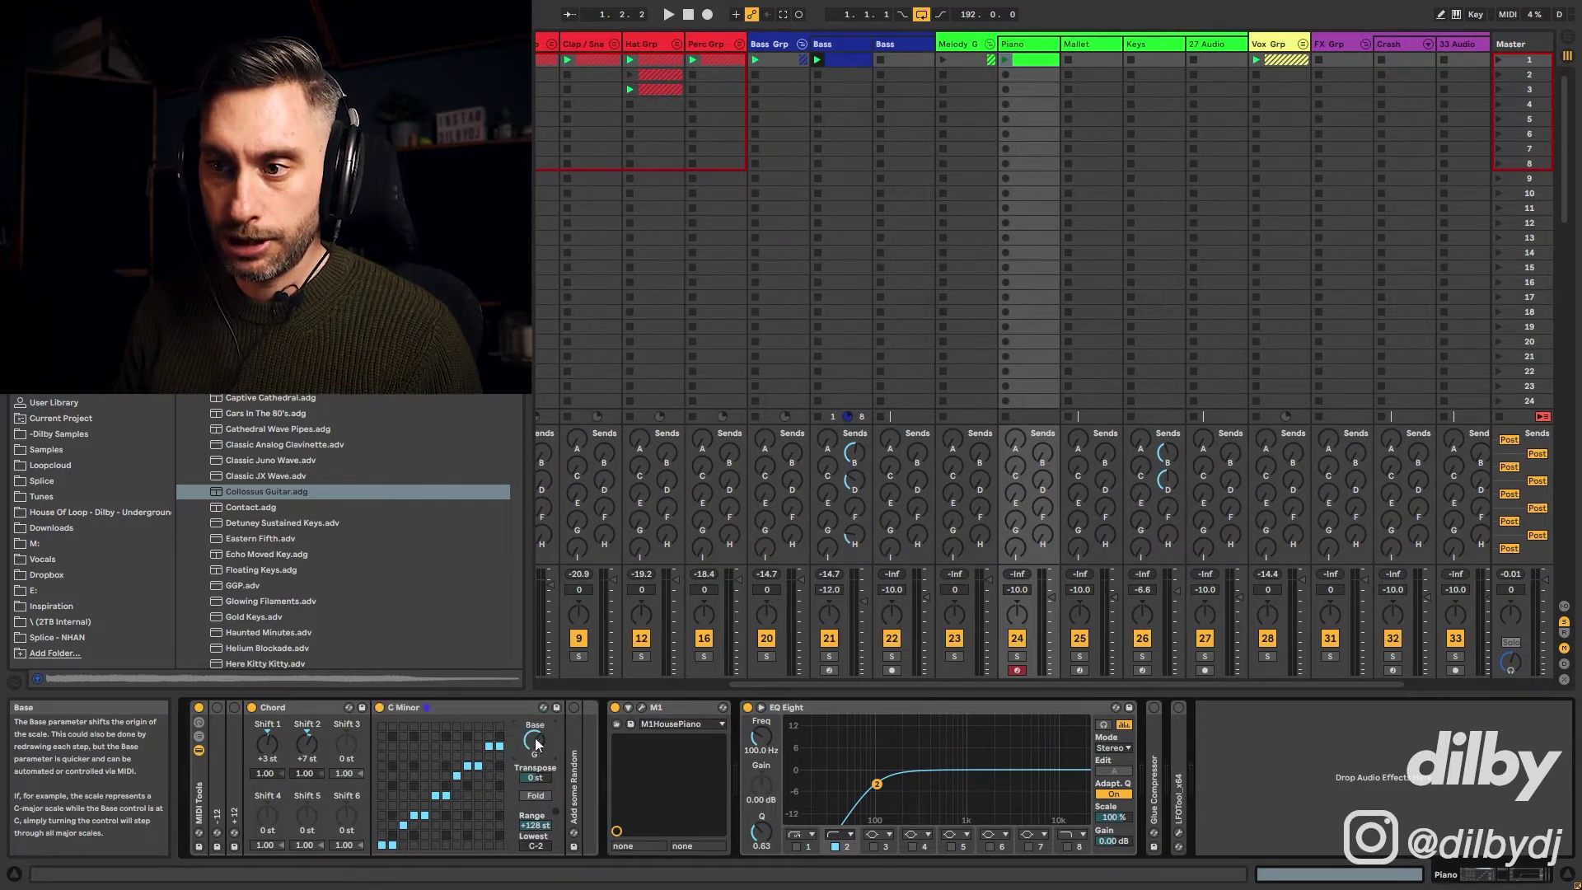
Draw a two-bar G2 note from the start of the Piano clip and launch the clip.
key("shift+Tab")
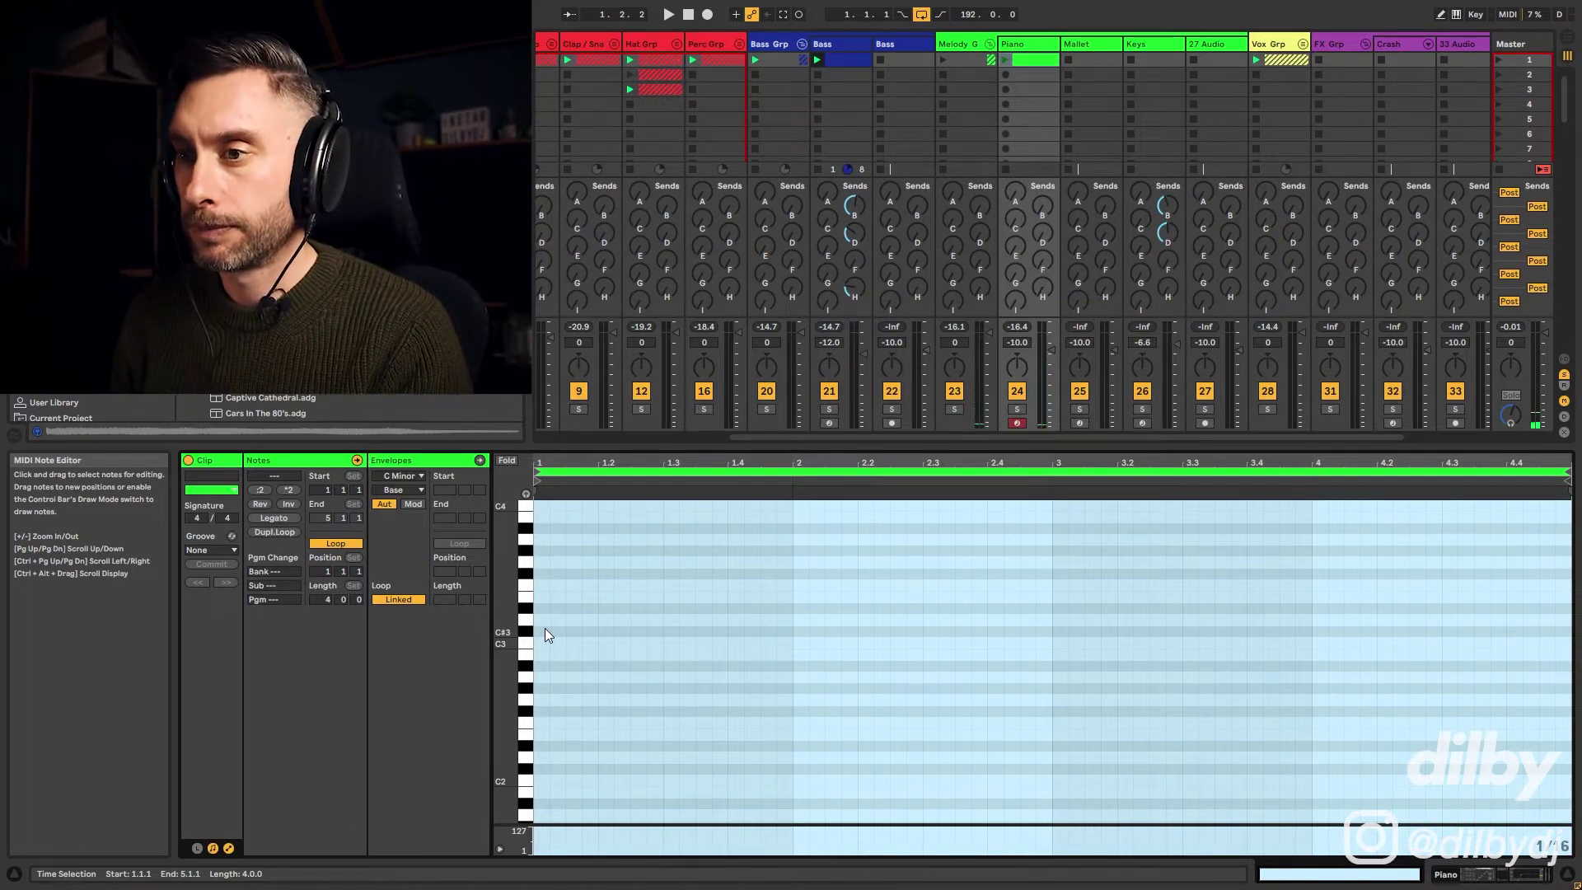
double_click(541, 702)
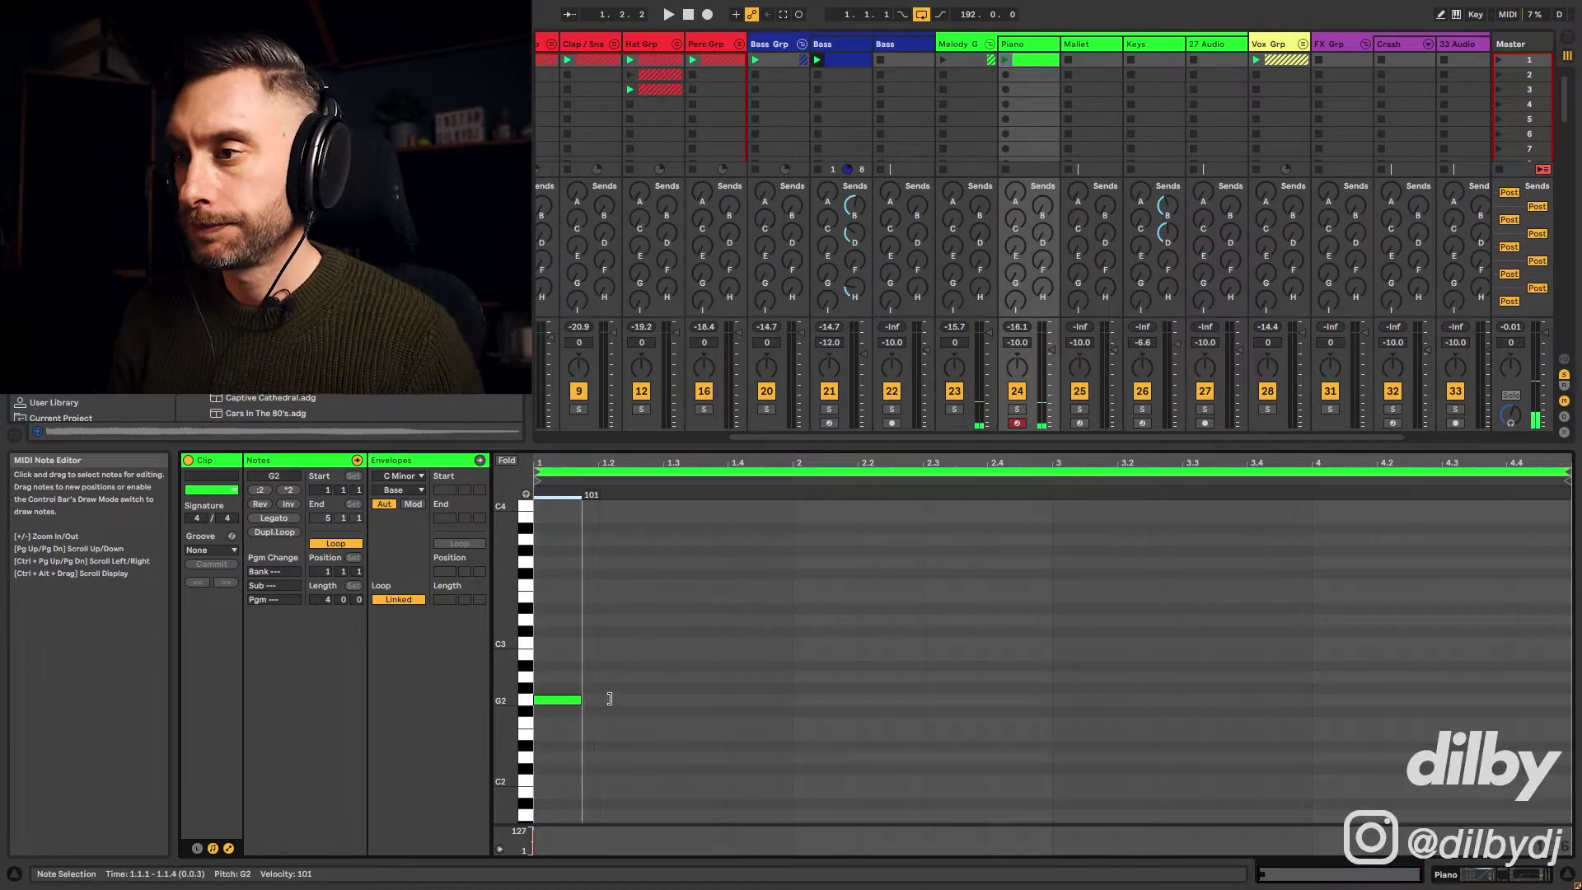
left_click_drag(610, 699, 1052, 699)
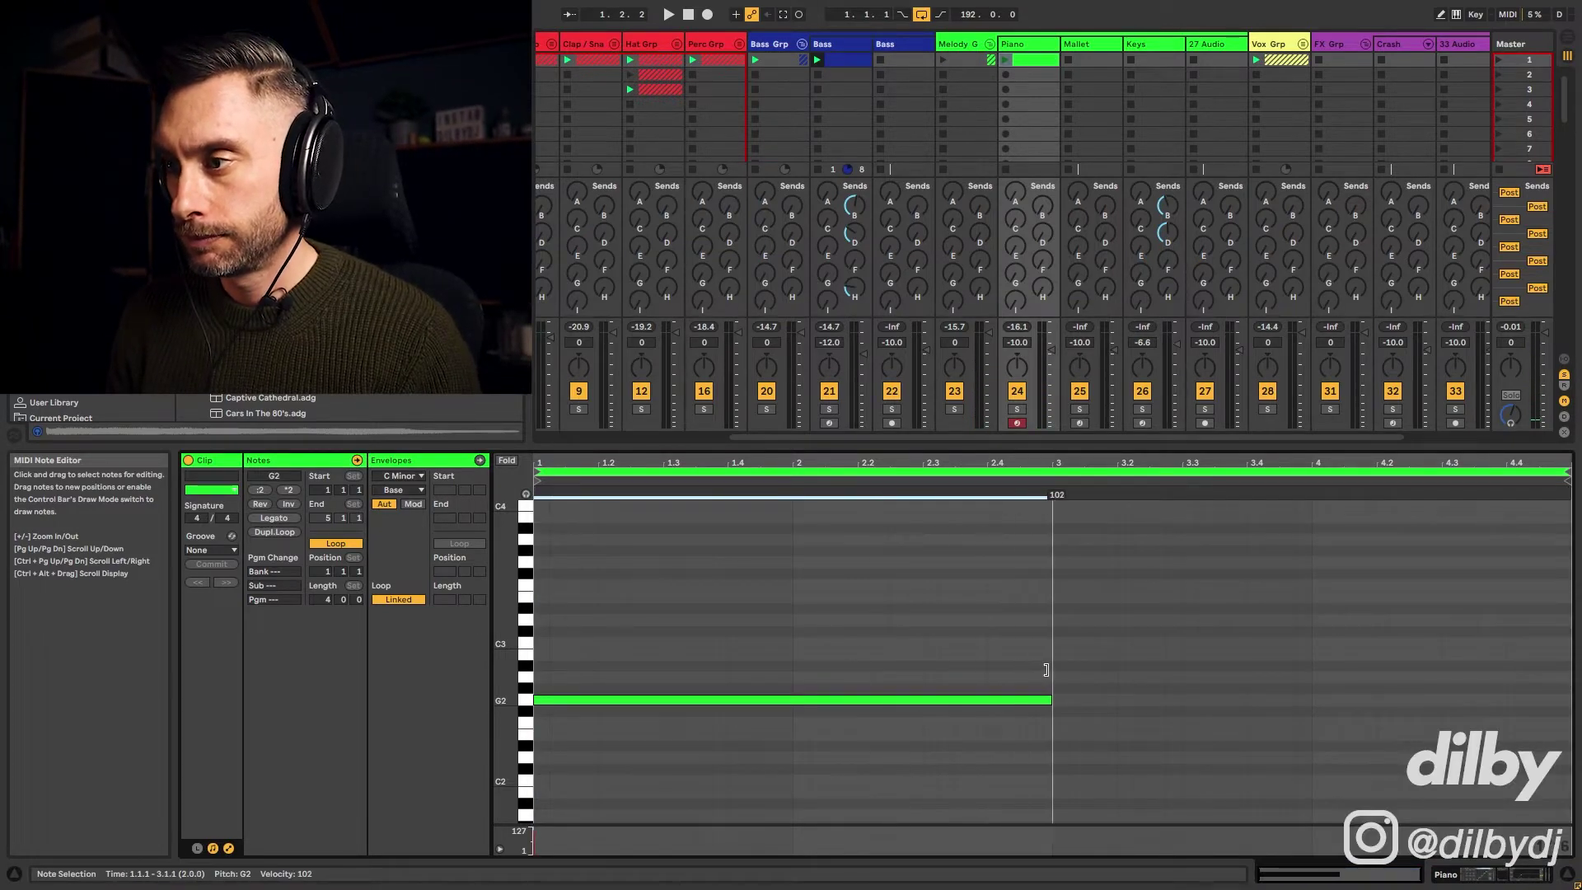
left_click(1006, 59)
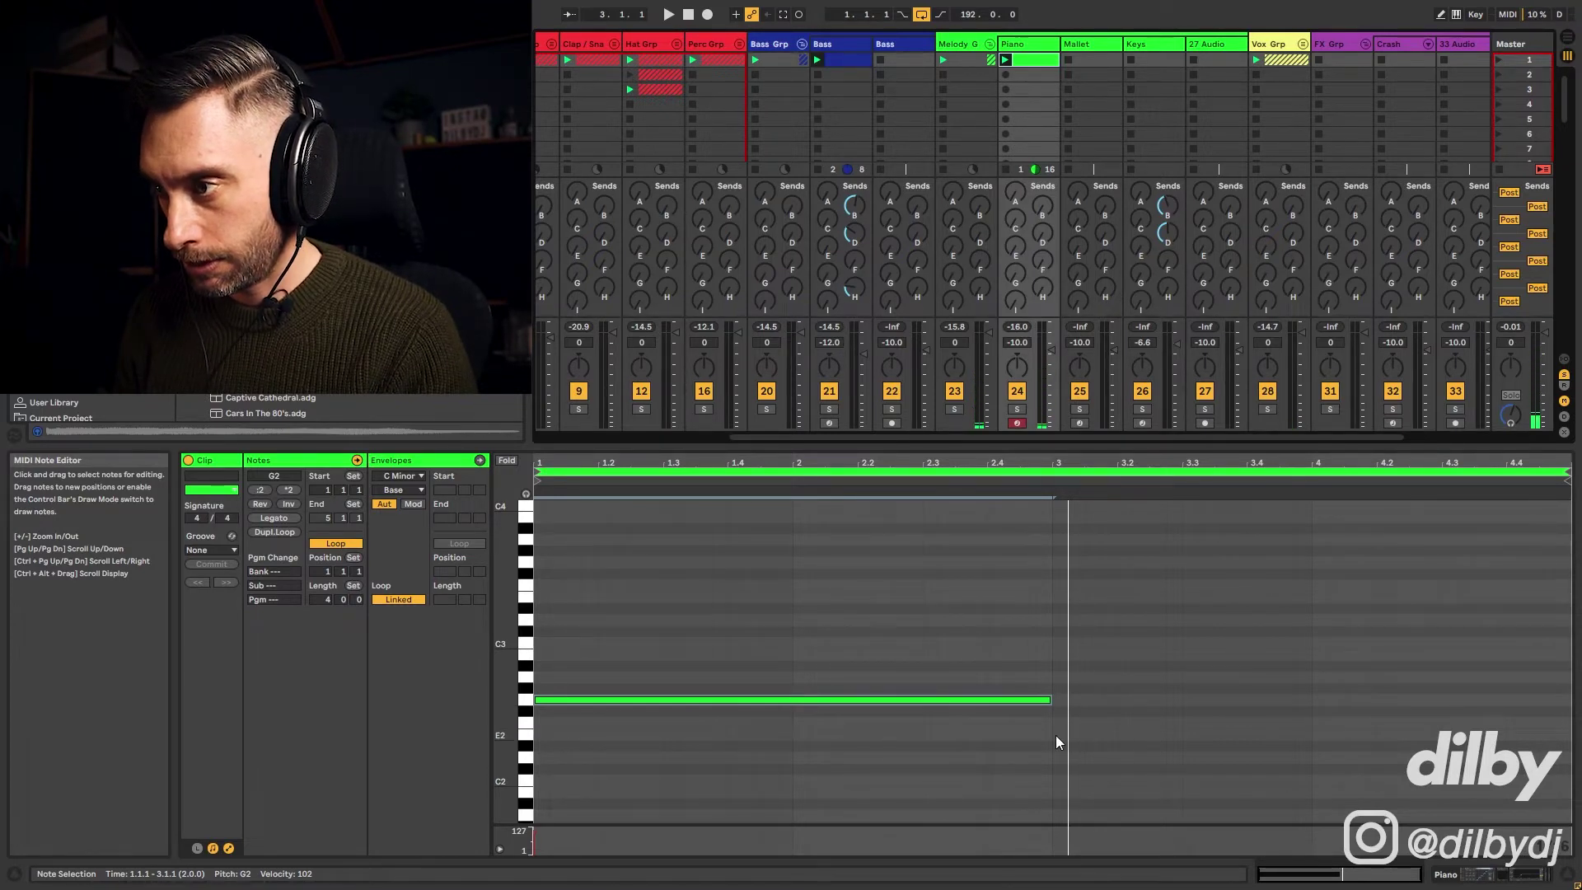
Add a one-bar E2 note in bar 3 and a one-bar D2 note in bar 4, and play the Piano clip.
left_click_drag(1057, 737, 1305, 747)
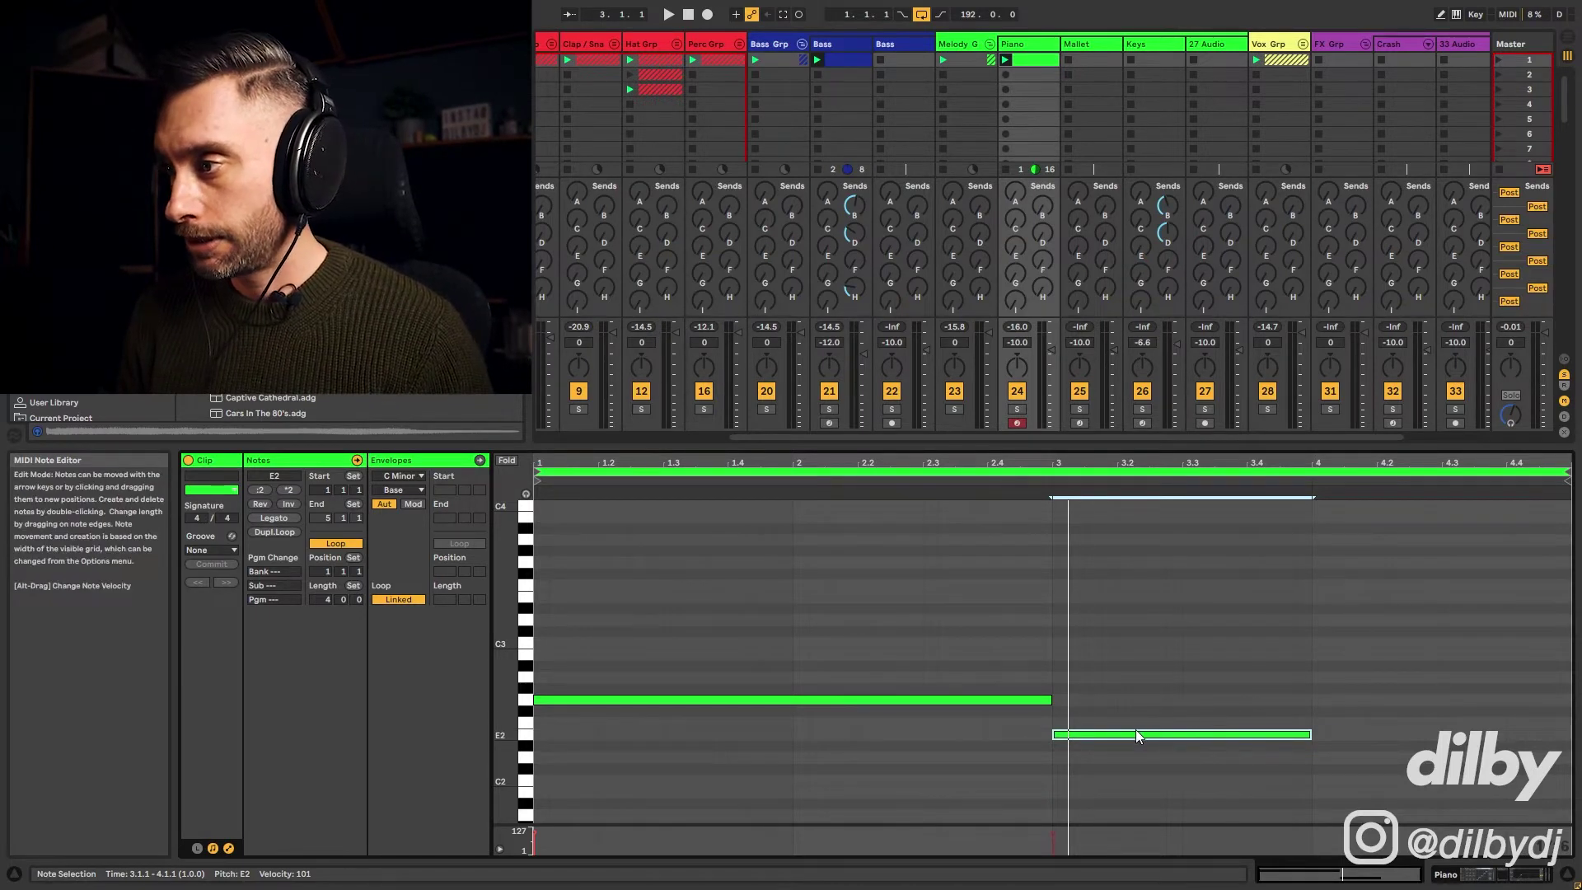
left_click_drag(1136, 730, 1397, 759, "ctrl")
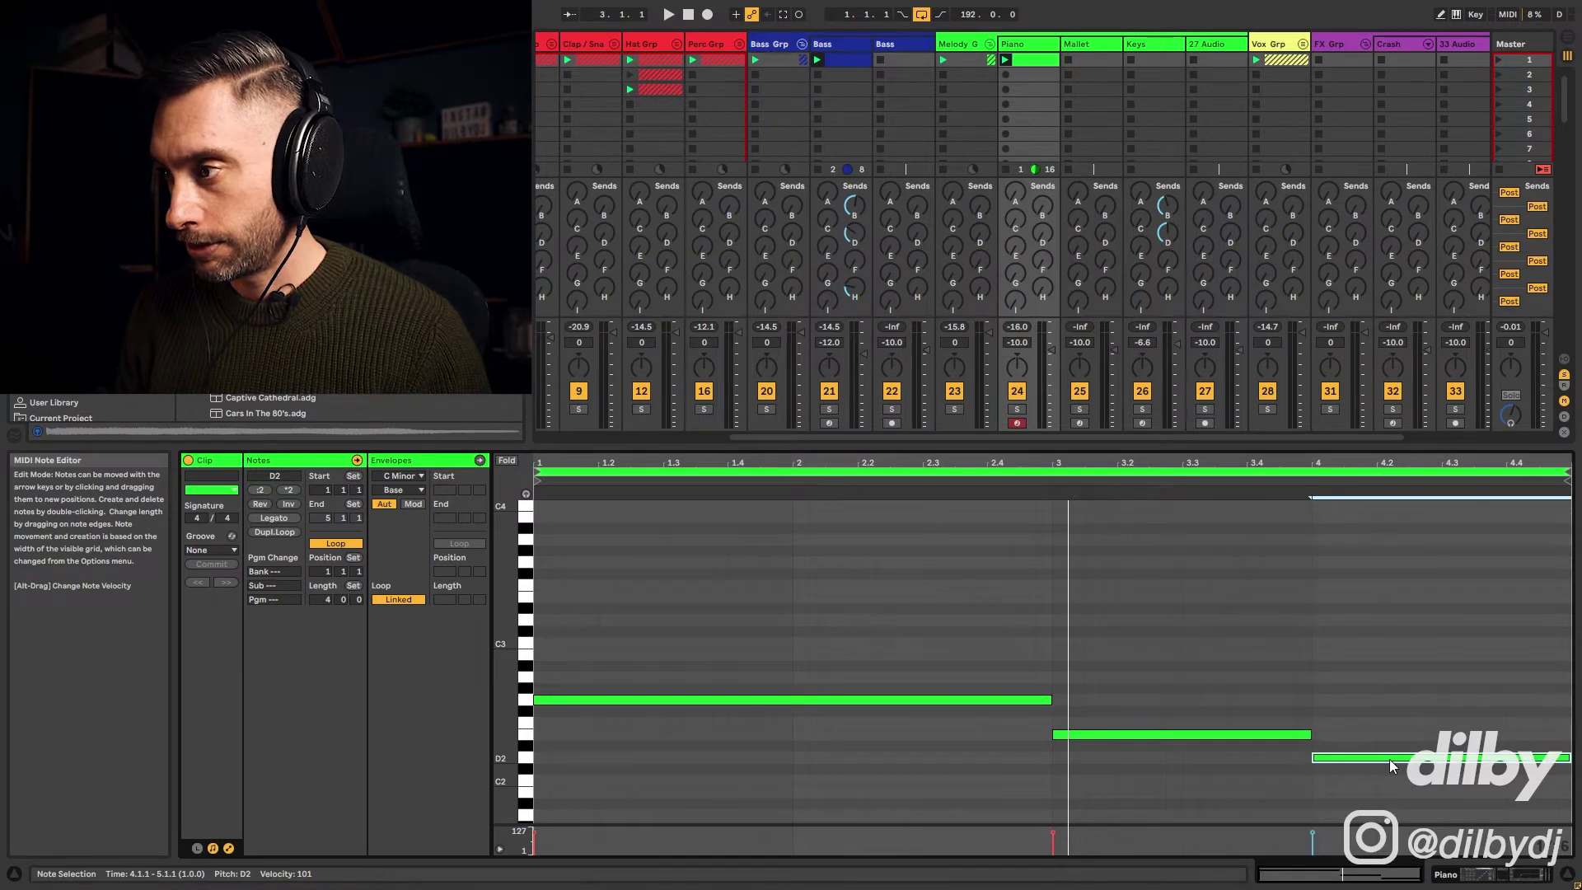
left_click(1006, 60)
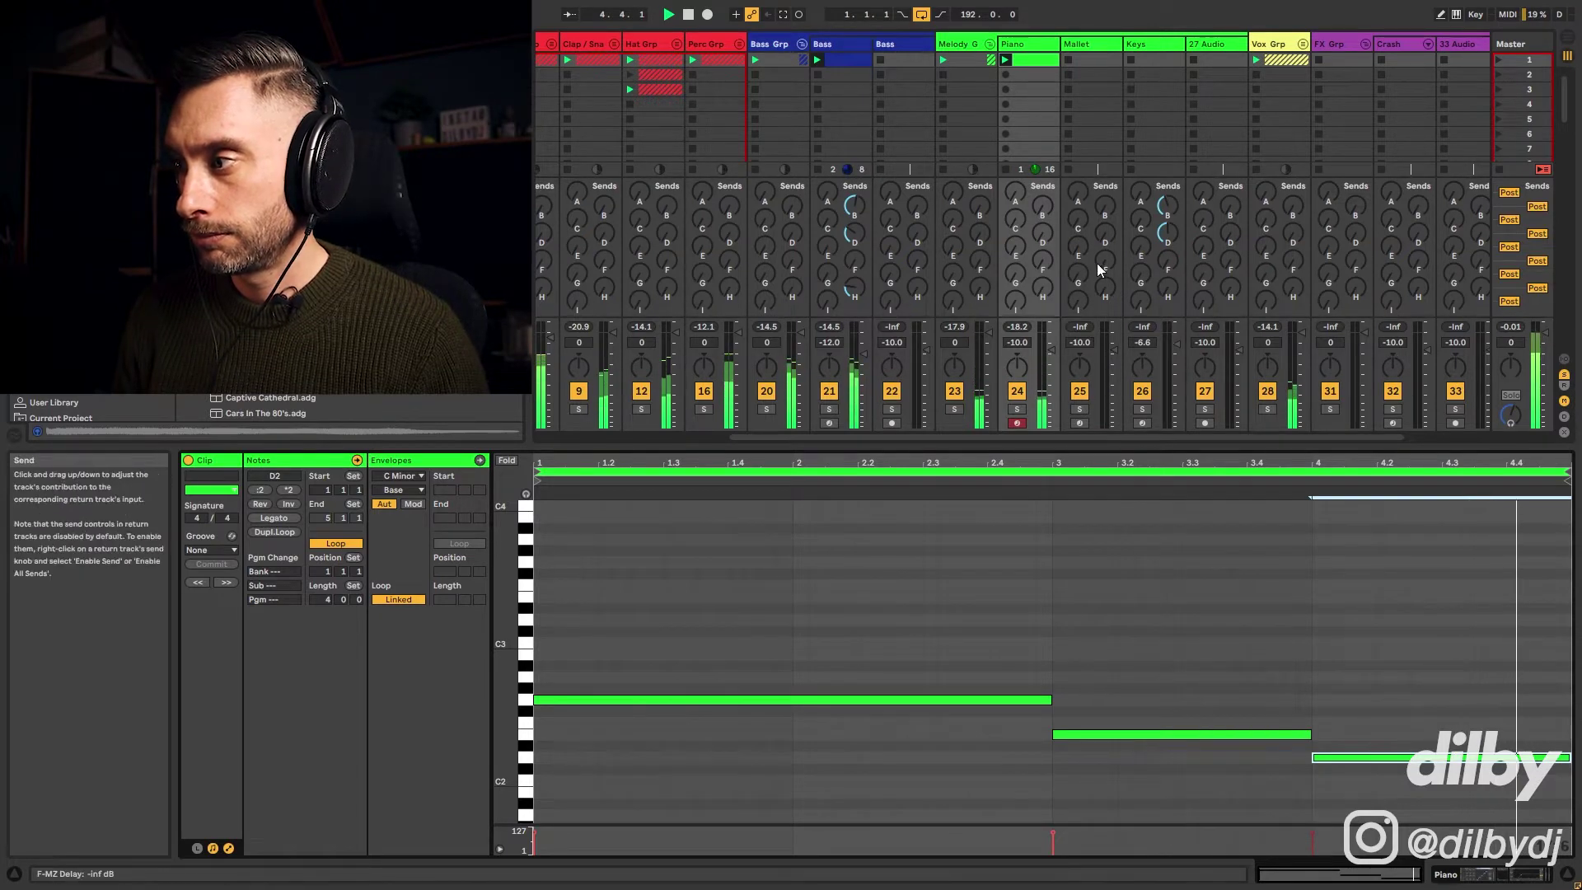
left_click(1026, 48)
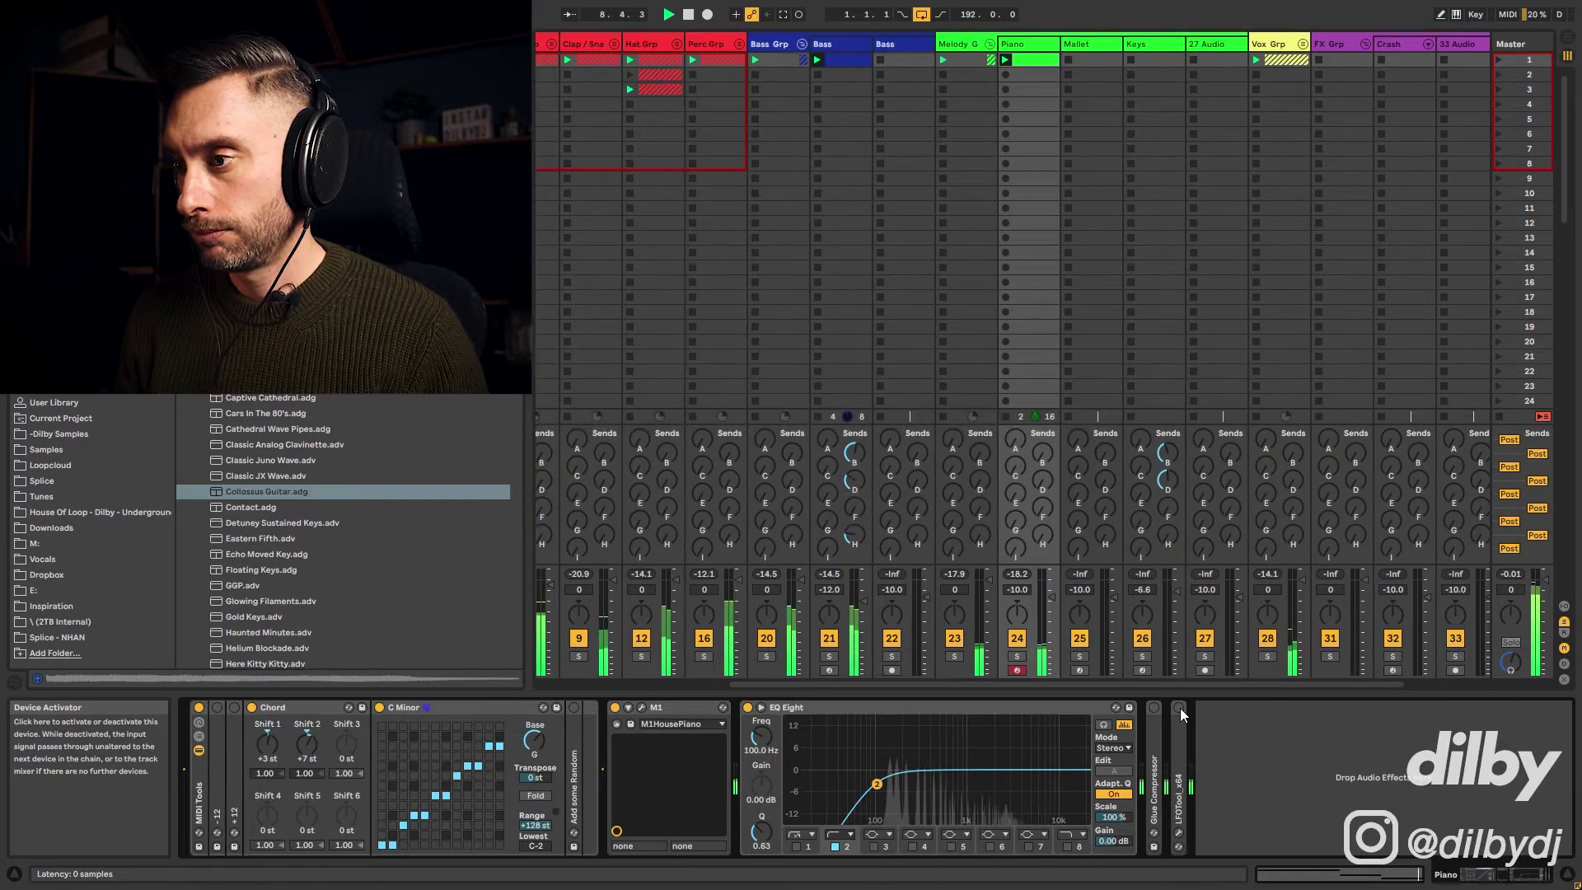
Duplicate the Piano clip's loop with all its notes to fill 8 bars.
double_click(1030, 60)
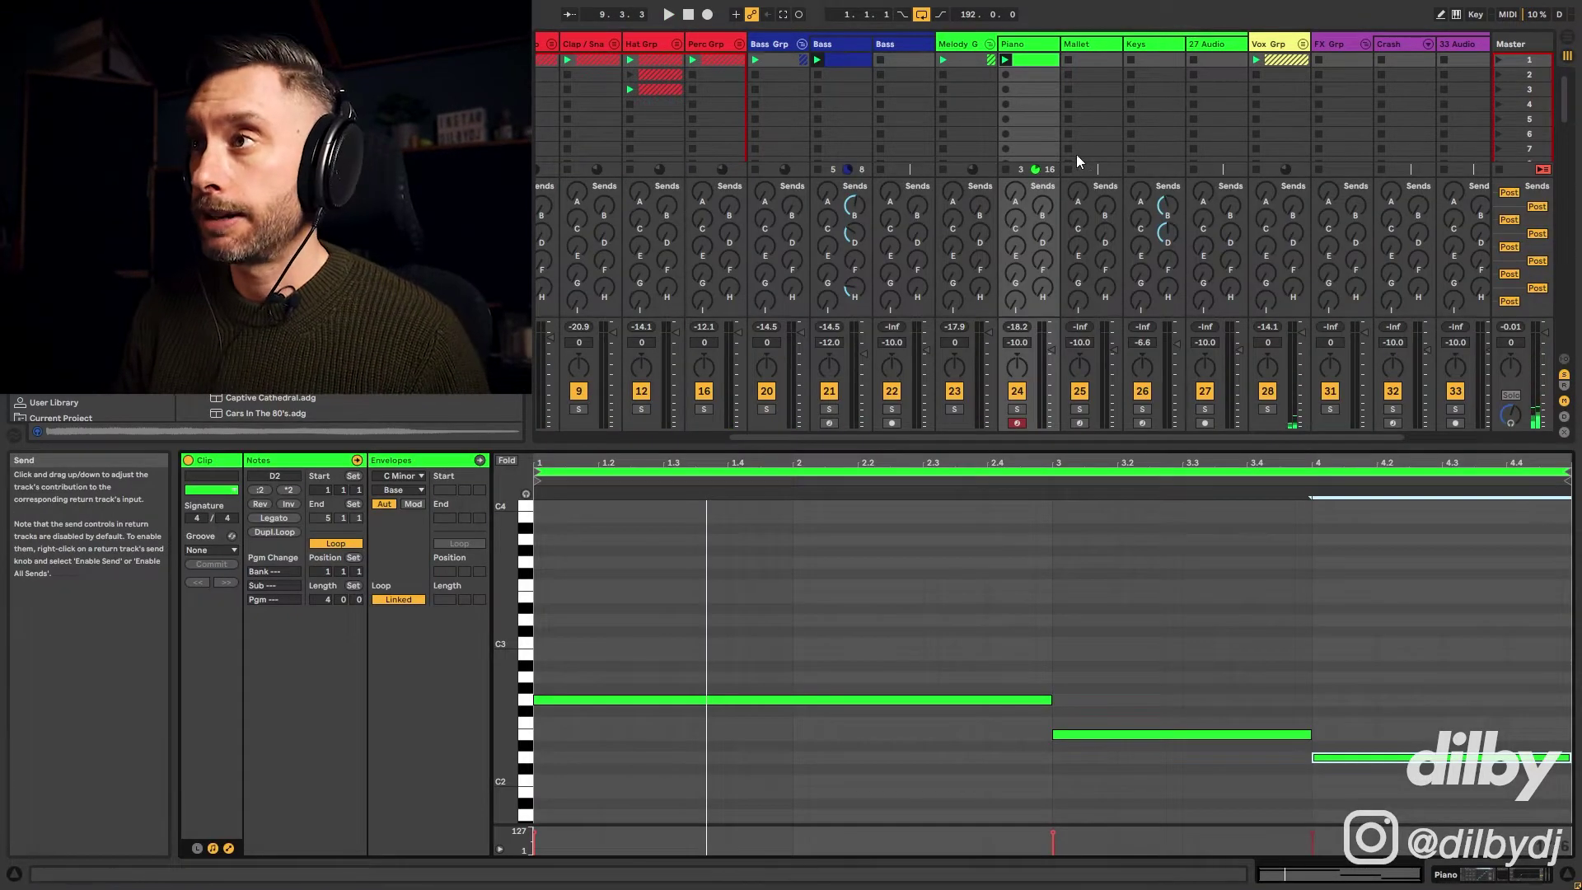
key("ctrl+a")
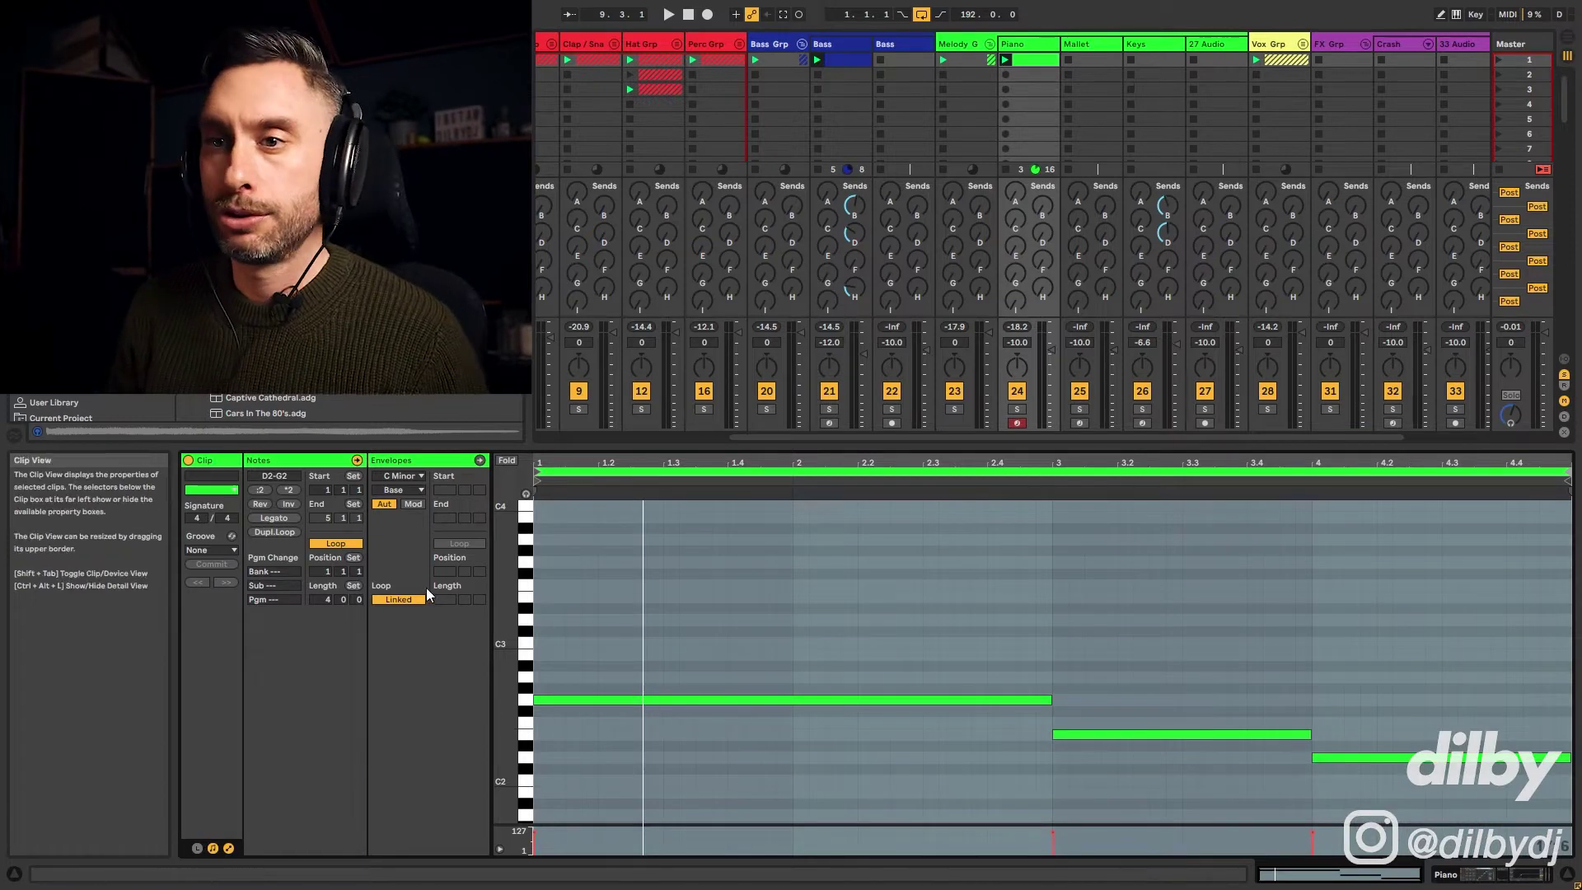
left_click(272, 532)
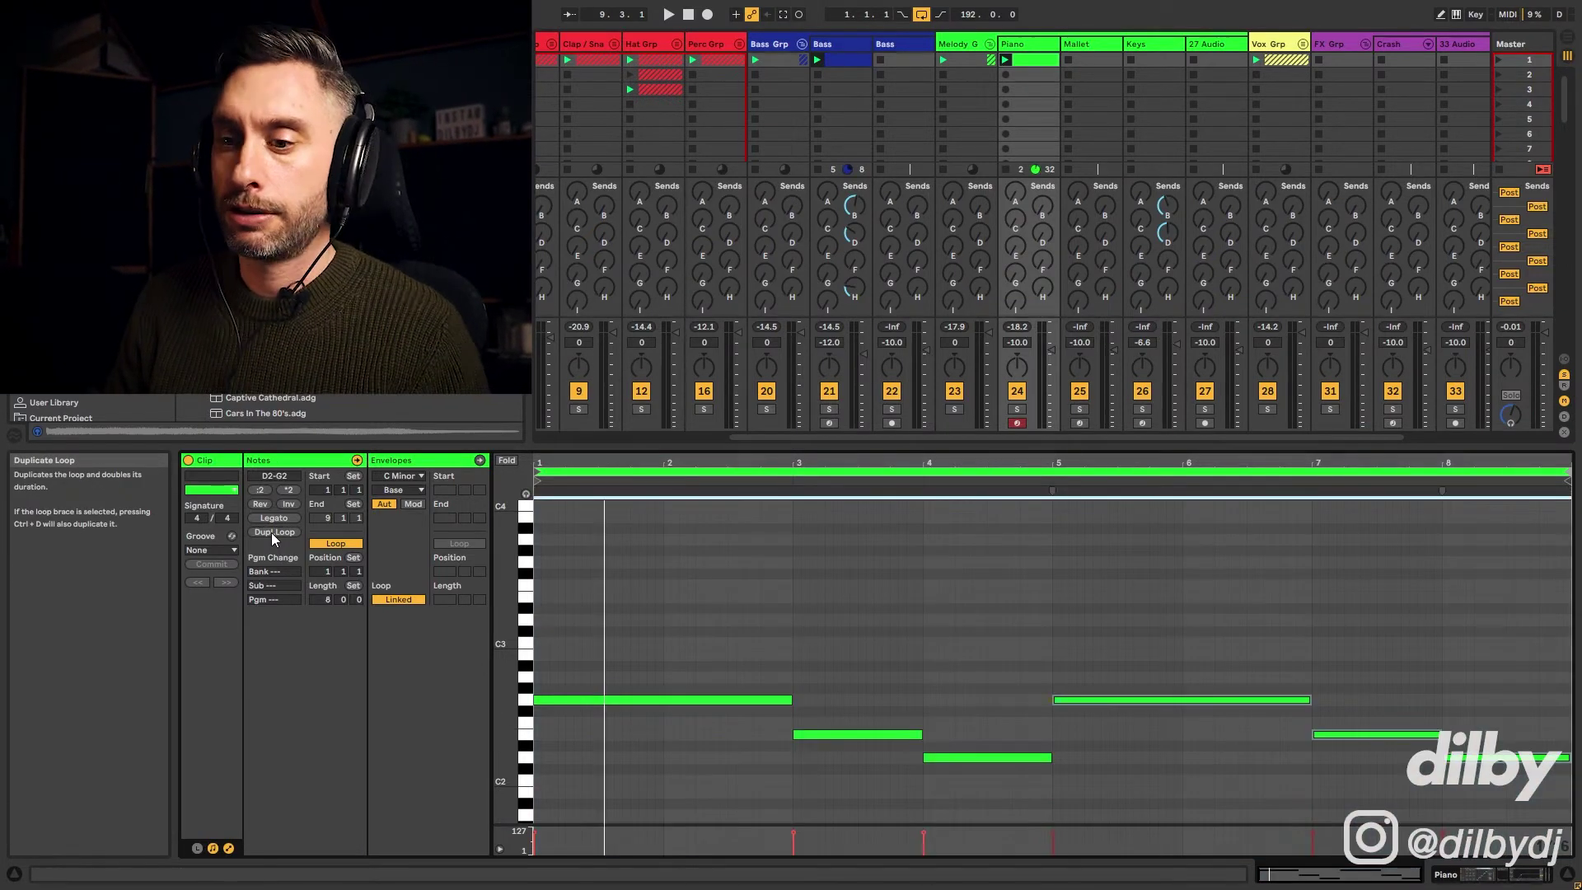
Shorten the last D2 note to end at 8.4.1, add a one-beat F2 note there, and play the result.
left_click(1518, 771)
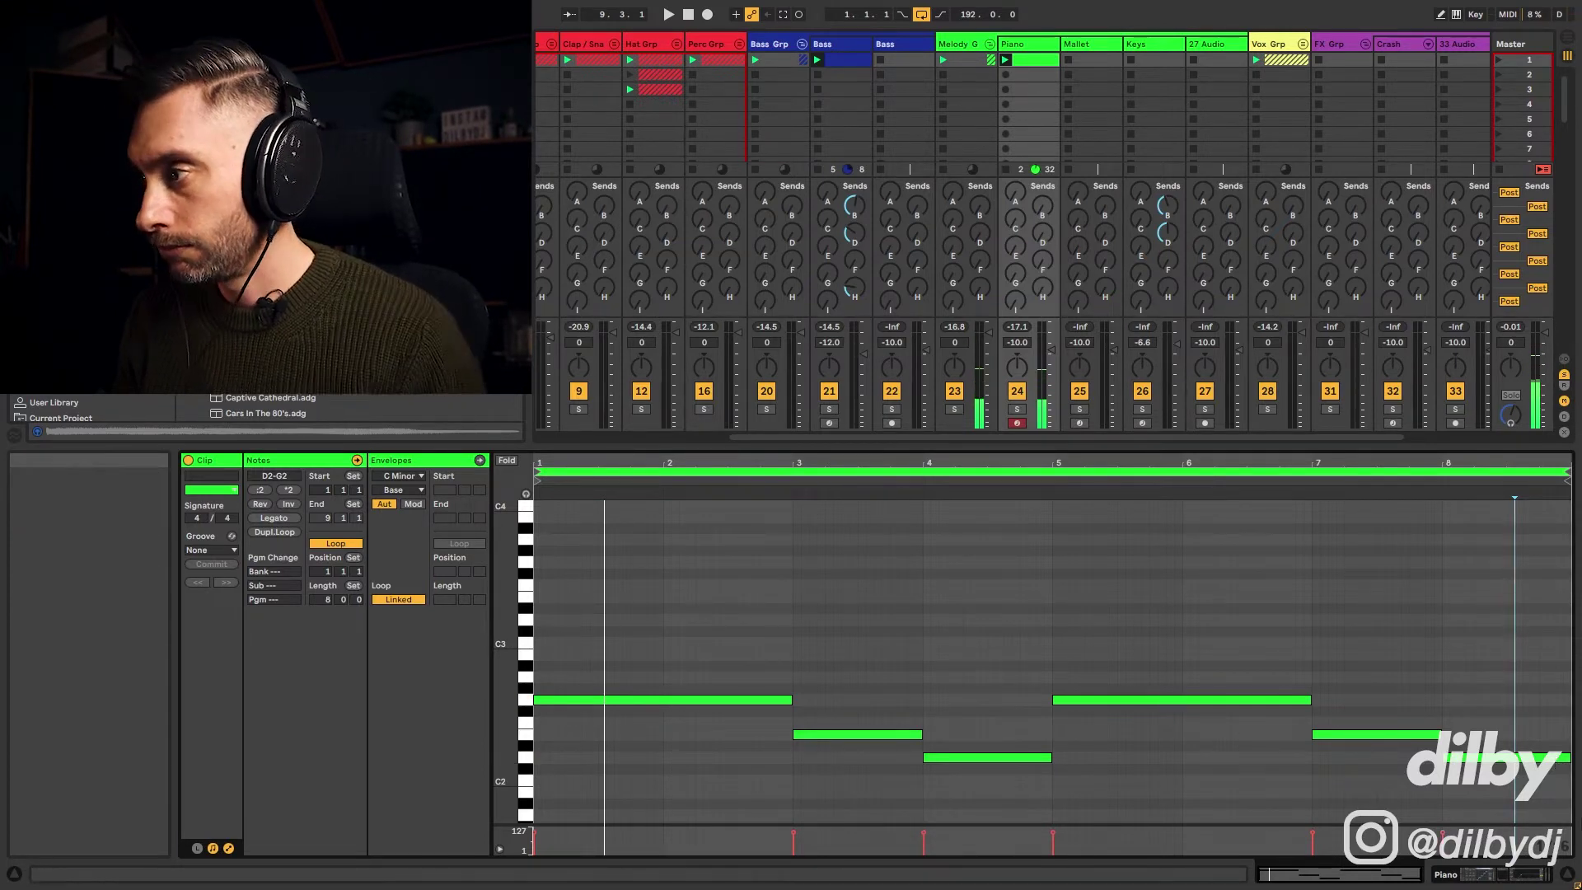
left_click_drag(1570, 758, 1540, 758)
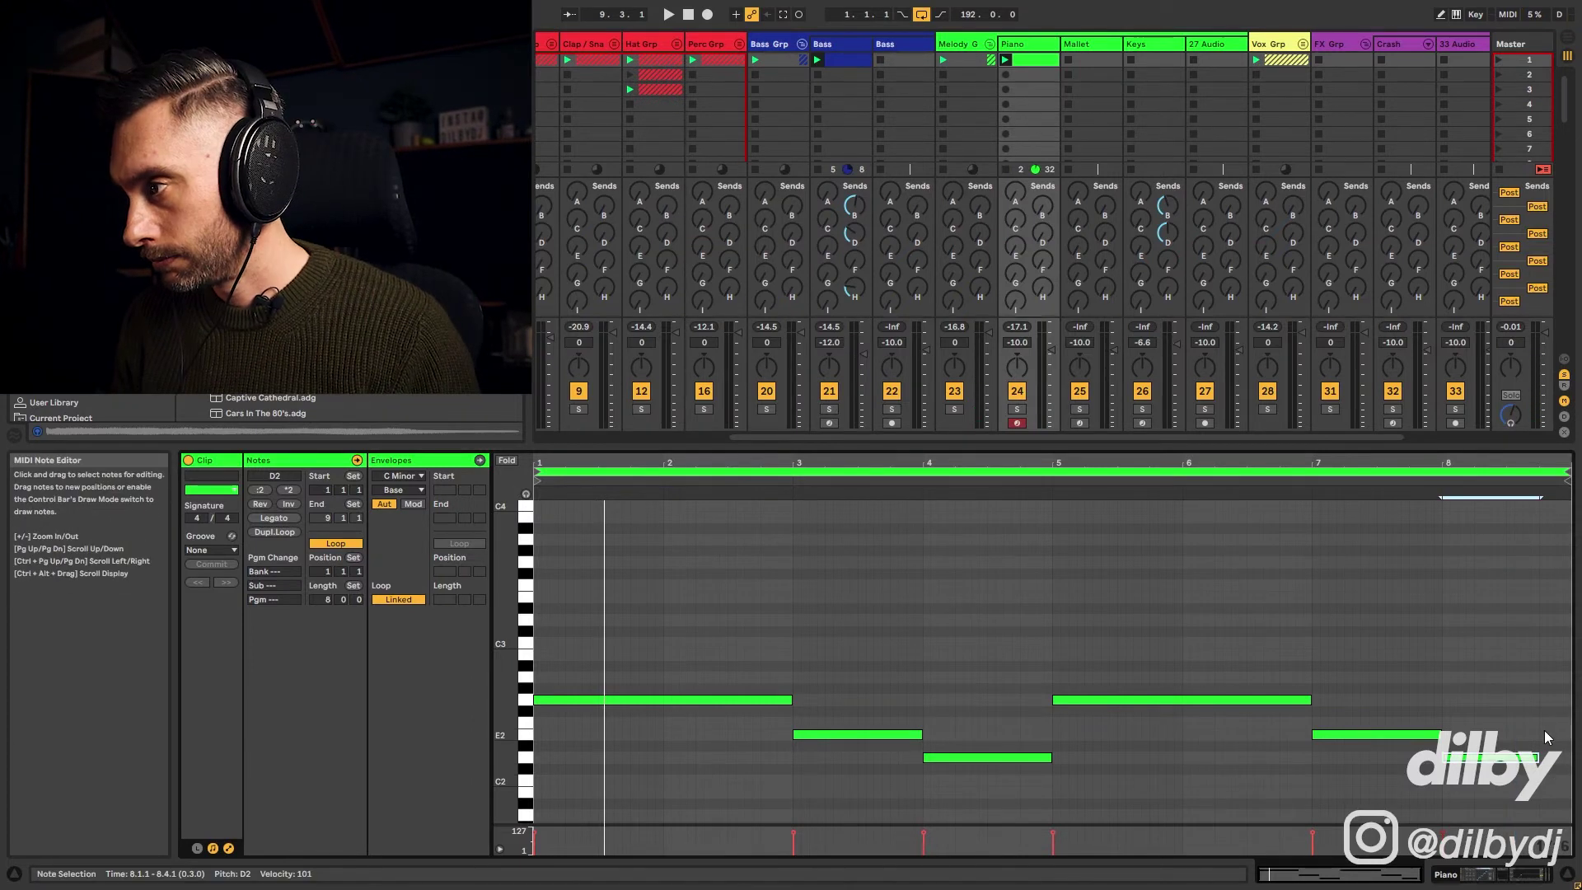
double_click(1547, 723)
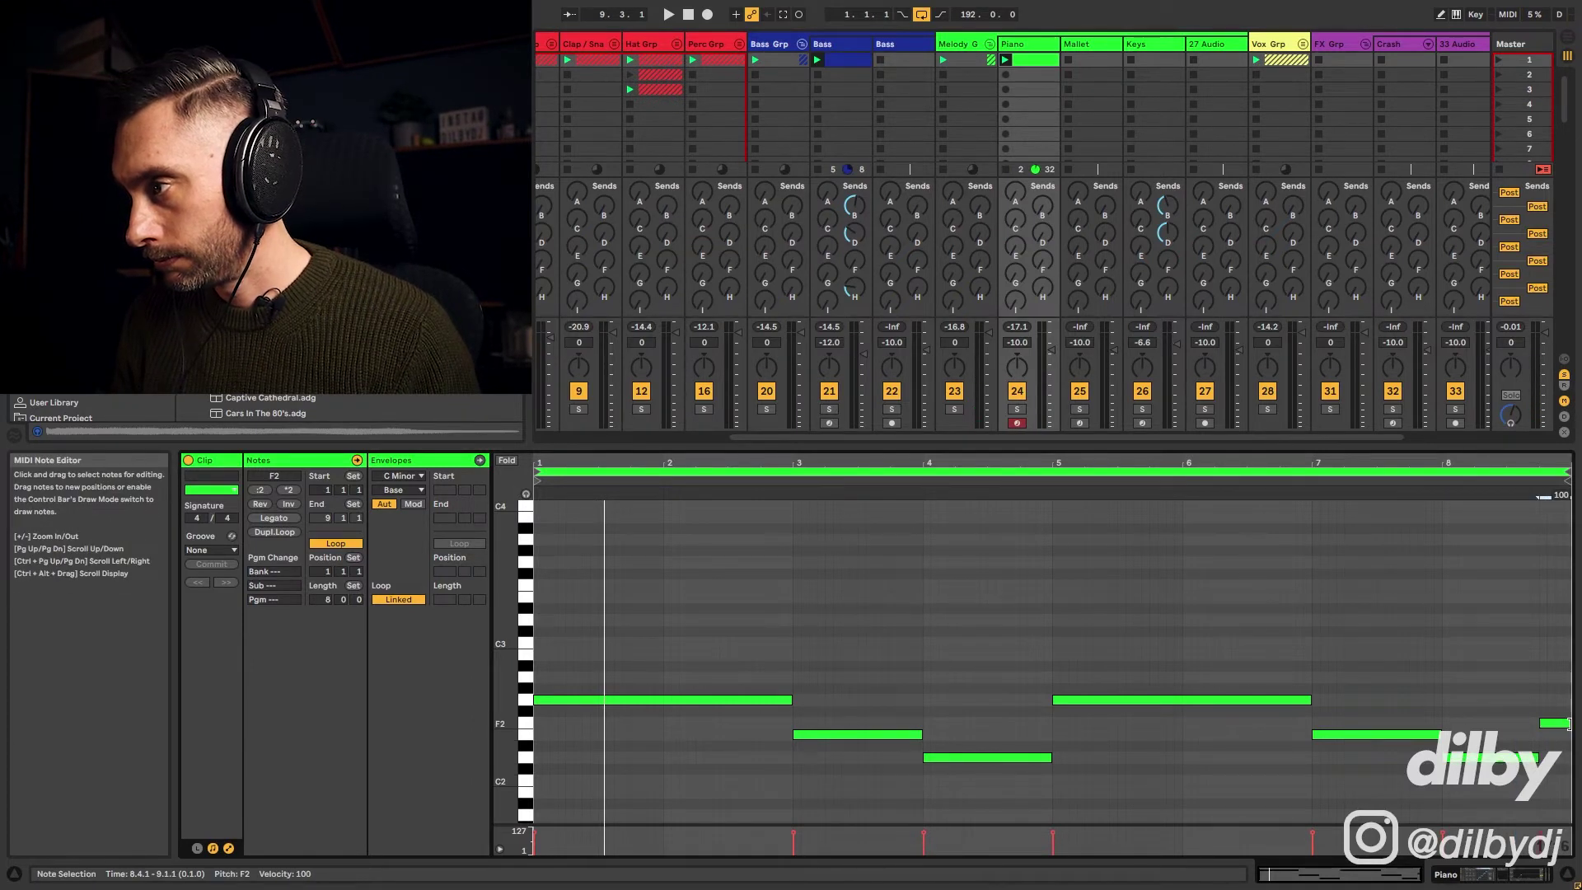
key("space")
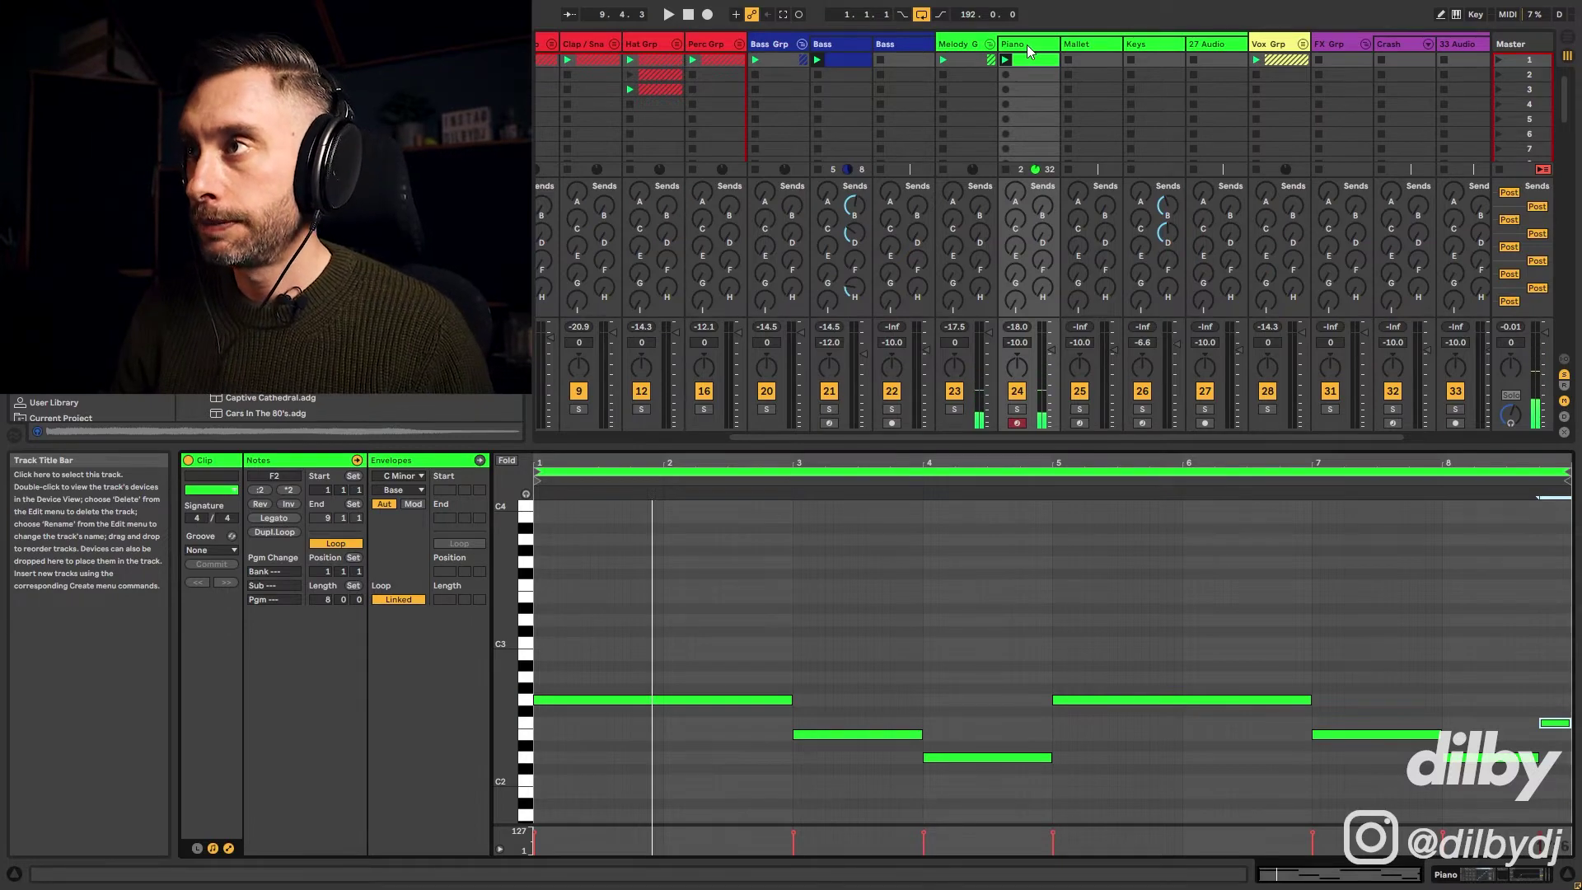
Set the Piano Chord device's Shift 1 to +15 st and Shift 3 to -12 st, and lower the track volume to -14.5 dB.
double_click(1029, 51)
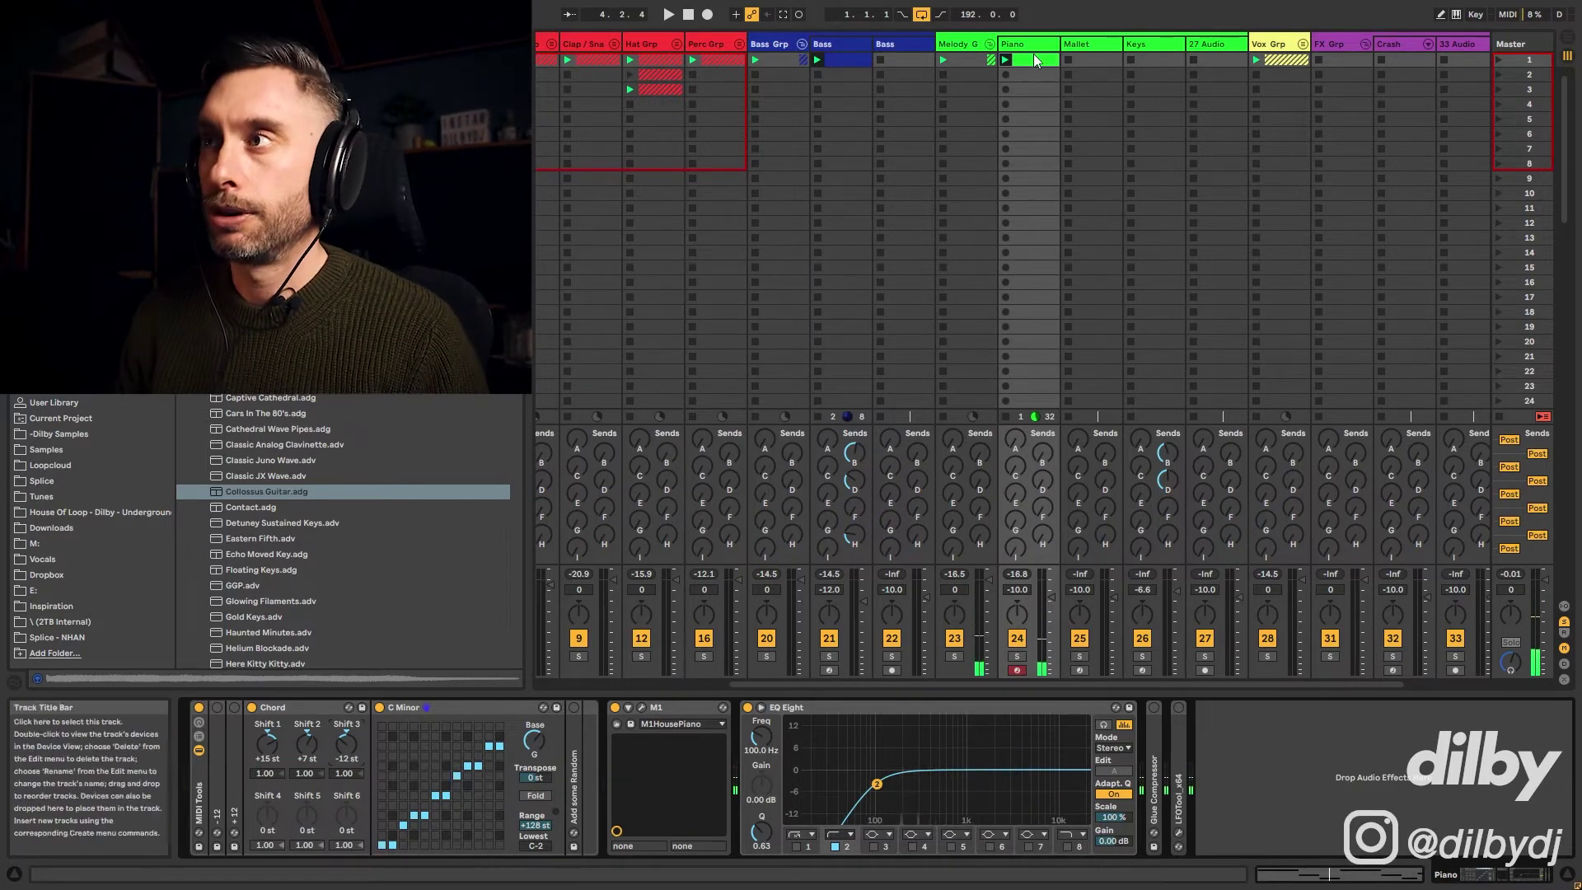
key("space")
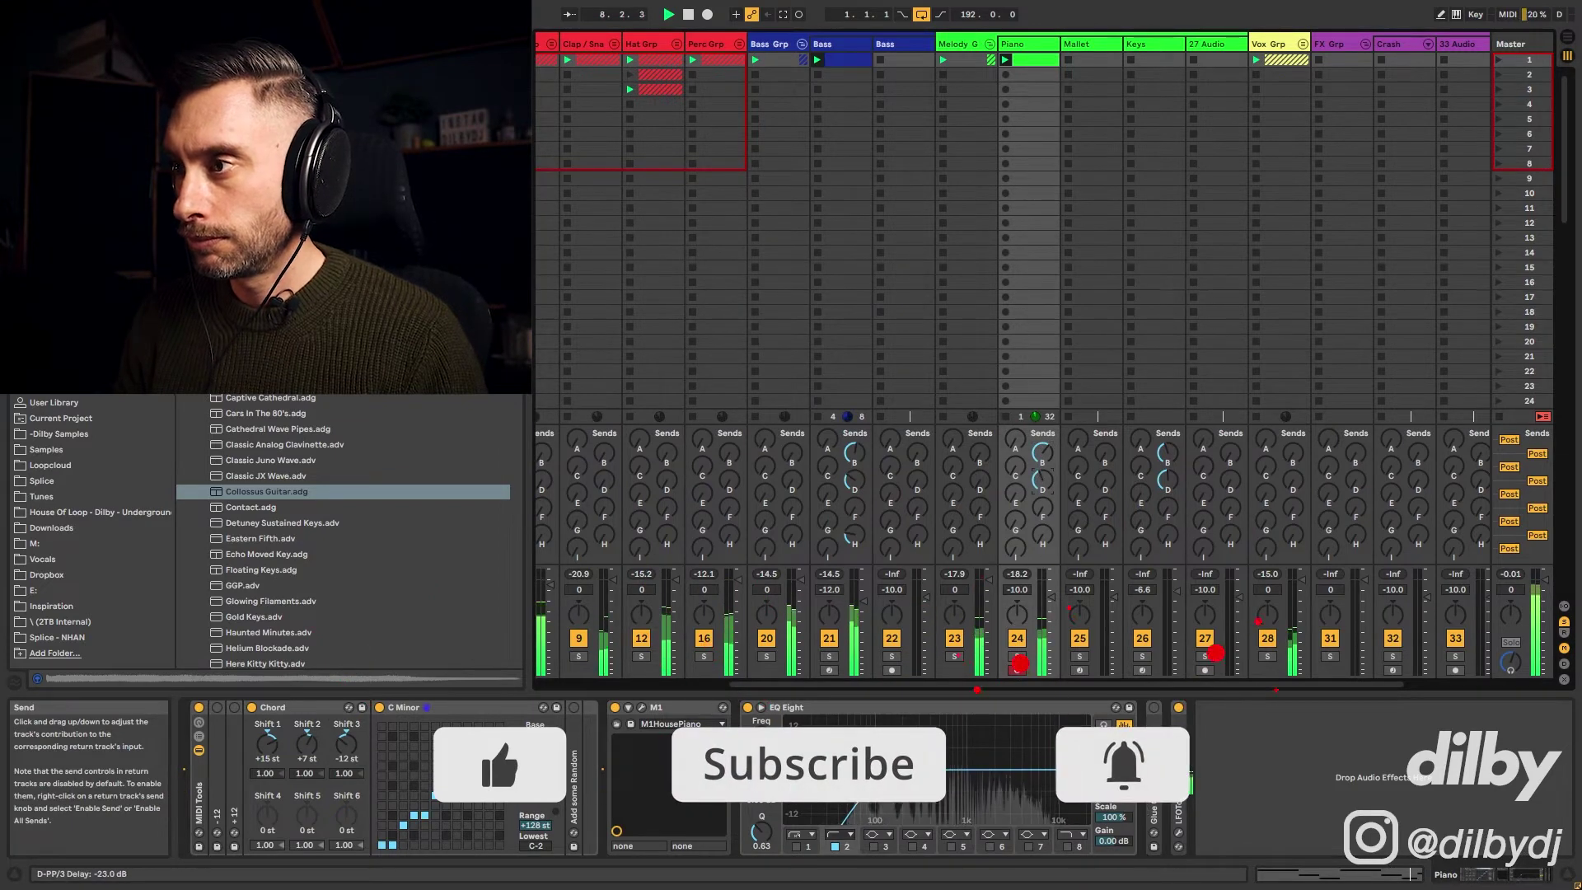
left_click_drag(1056, 600, 1057, 610)
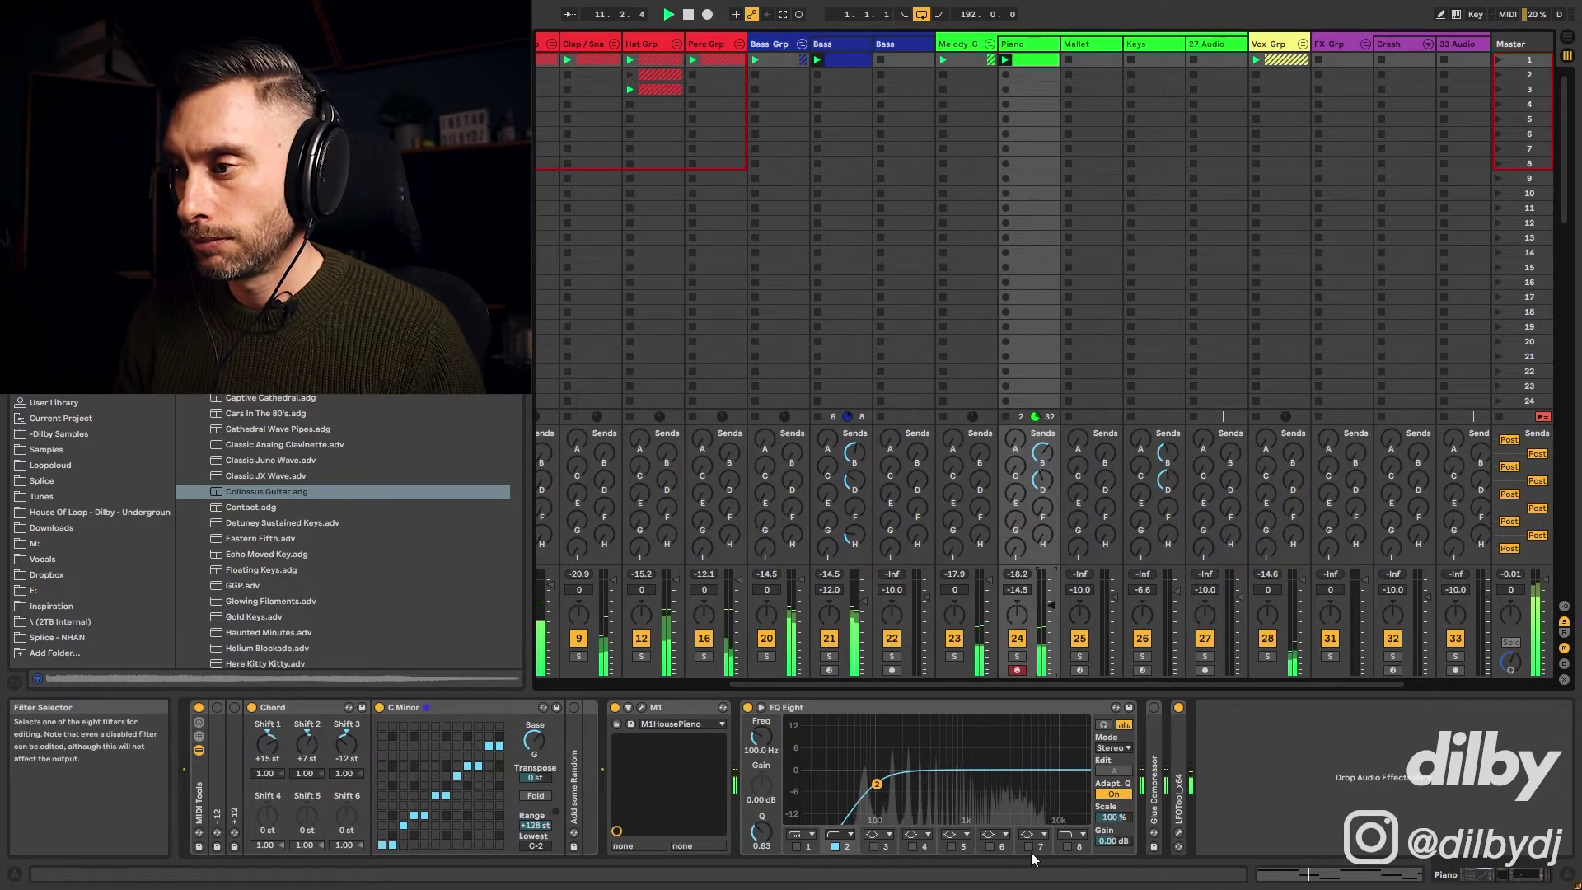
With the Piano track soloed, set its EQ Eight high cut to about 1.84 kHz and its low cut to 124 Hz.
left_click(1067, 846)
left_click_drag(1073, 781, 986, 763)
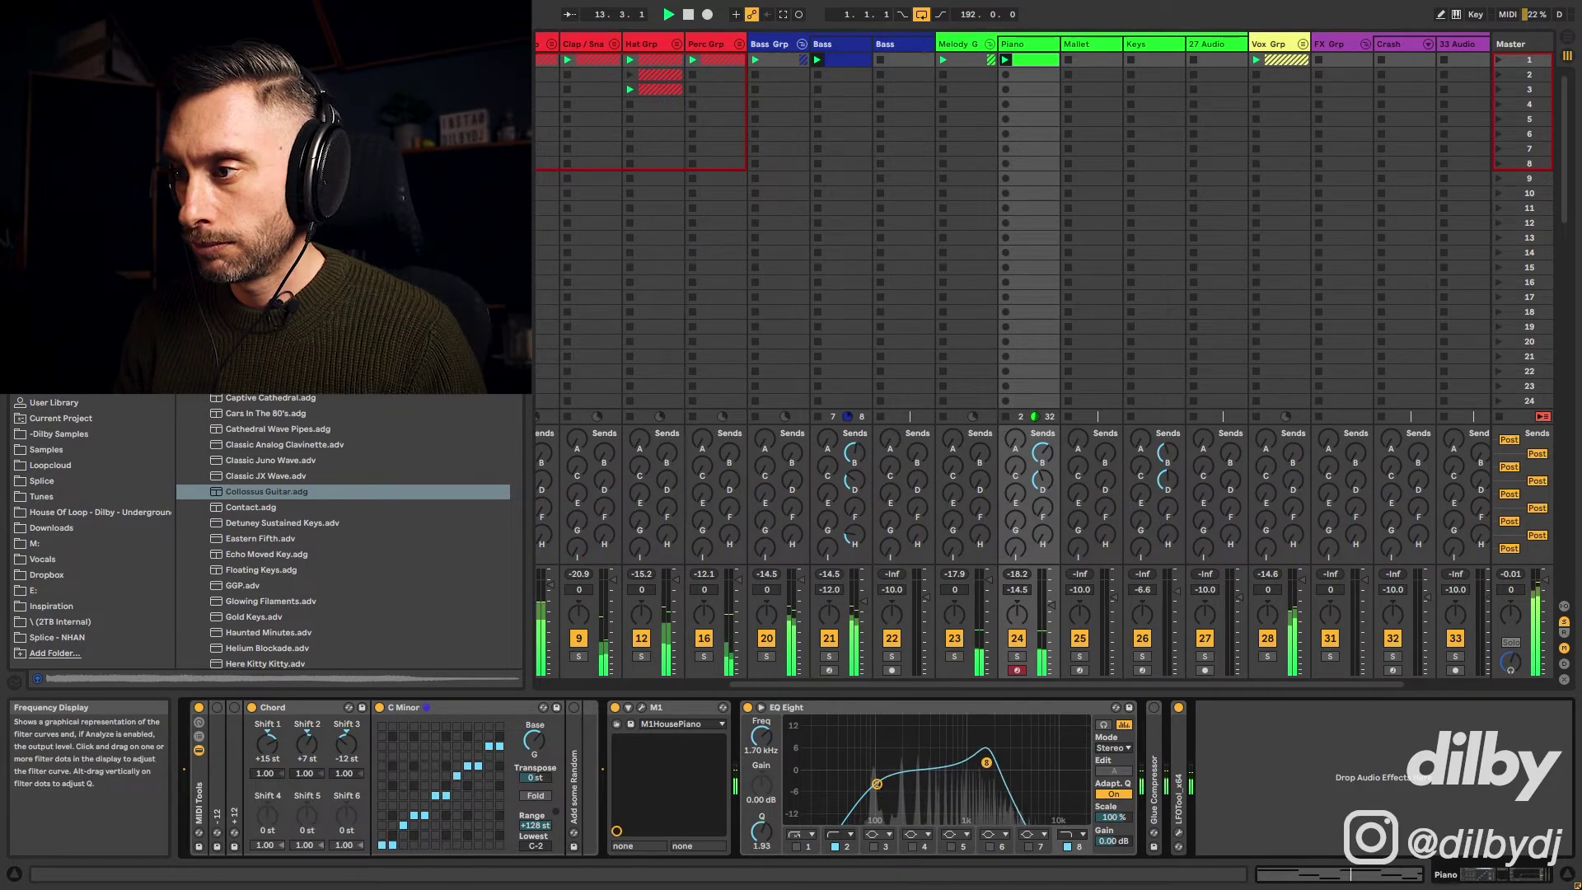
left_click(1019, 656)
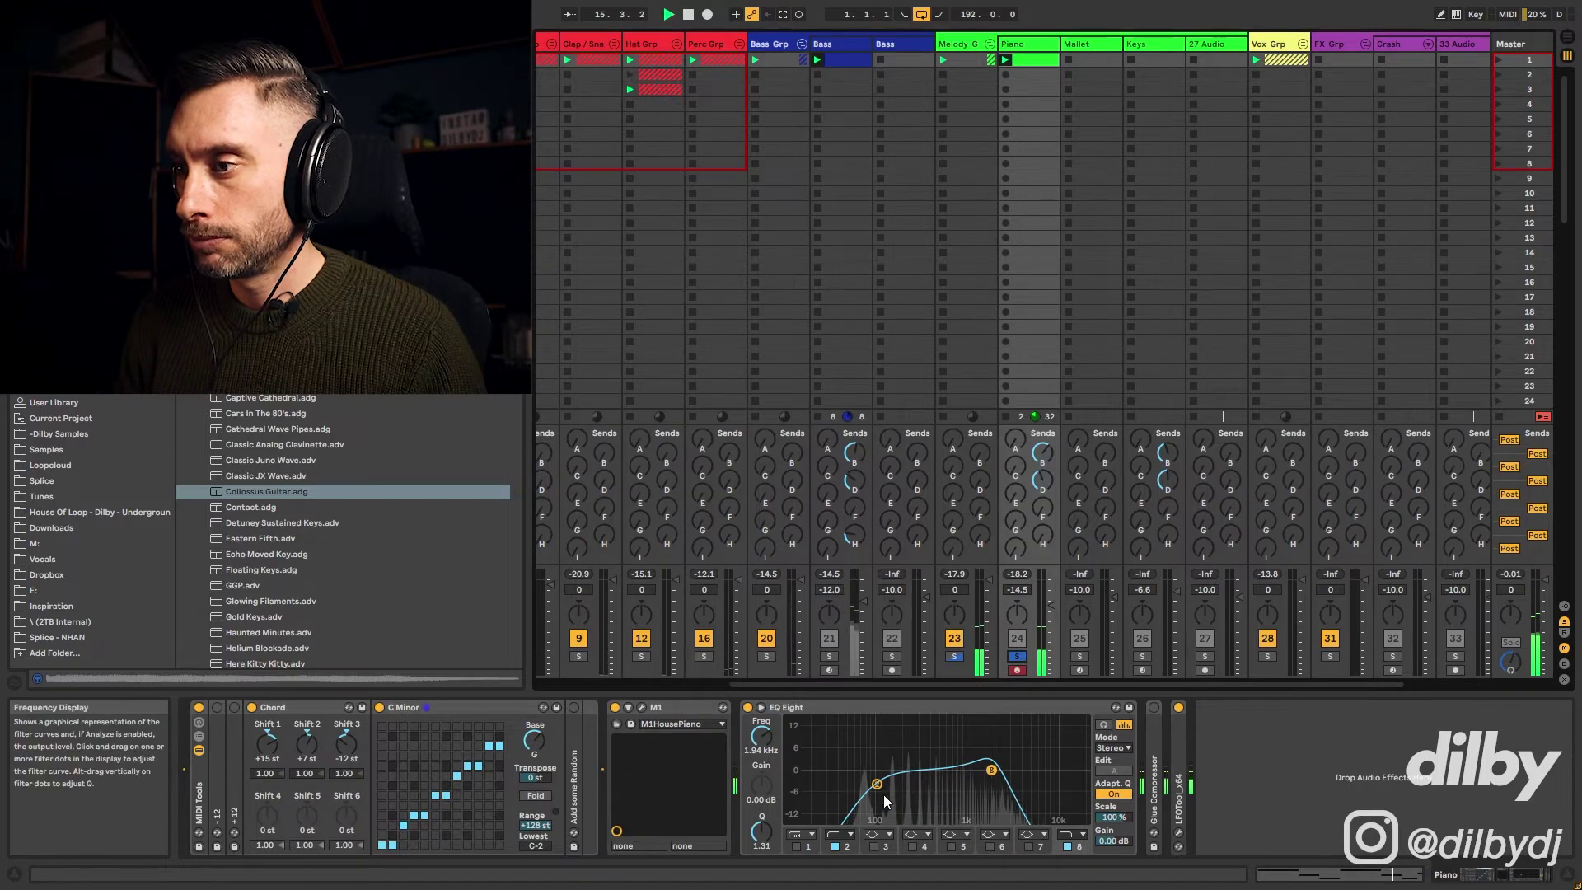
left_click_drag(877, 784, 886, 785)
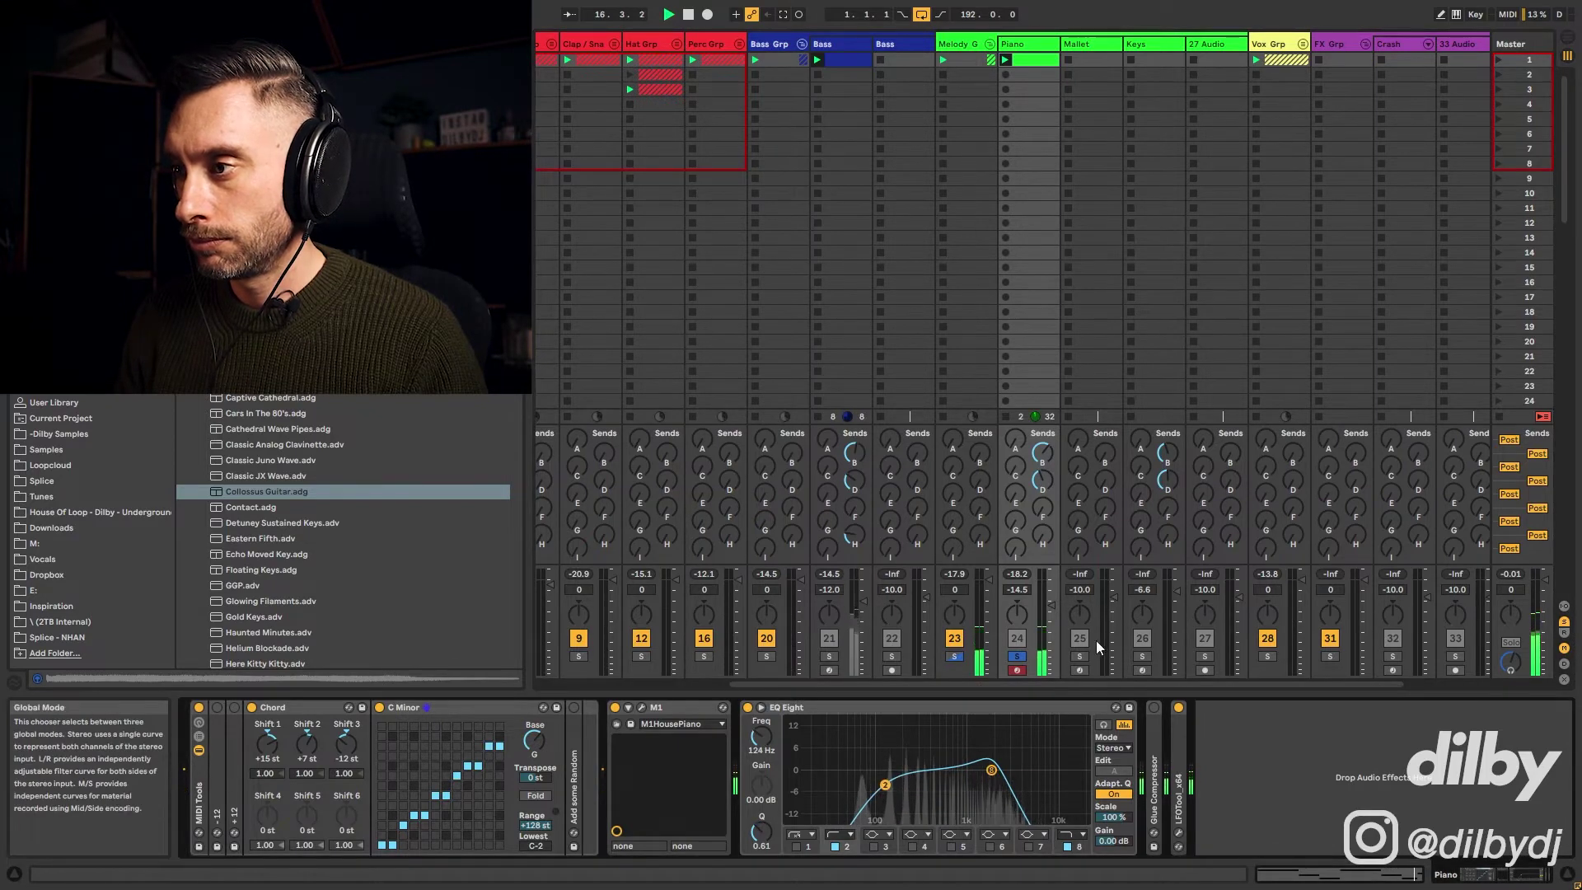
With the Piano track no longer soloed, set its volume to -15 dB and its EQ Eight high cut to 2.20 kHz.
left_click(1016, 657)
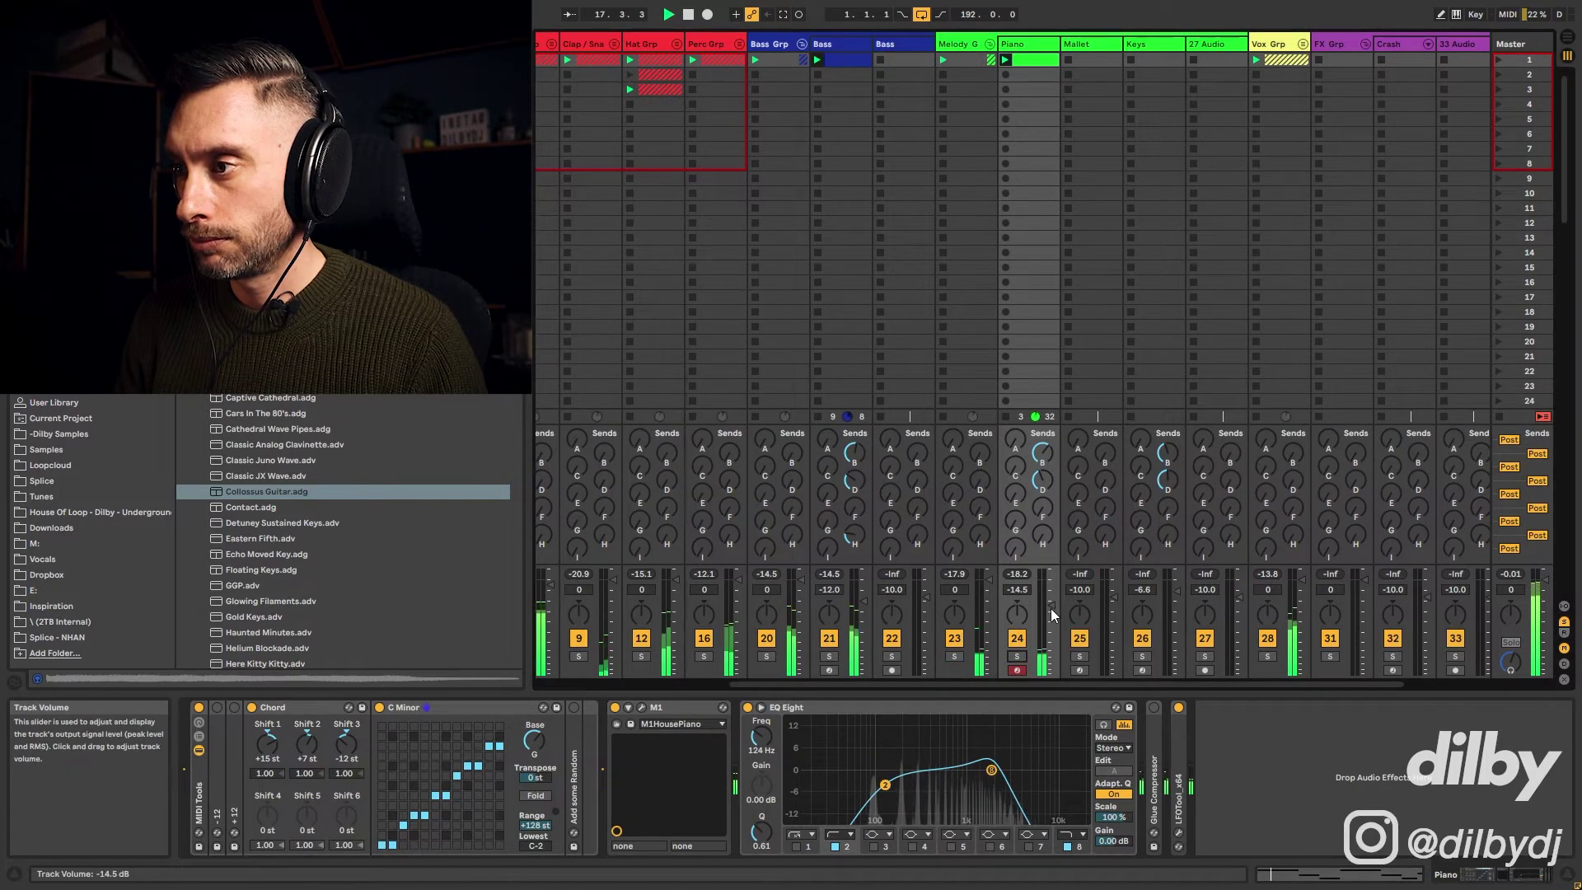
left_click_drag(1050, 608, 1051, 612)
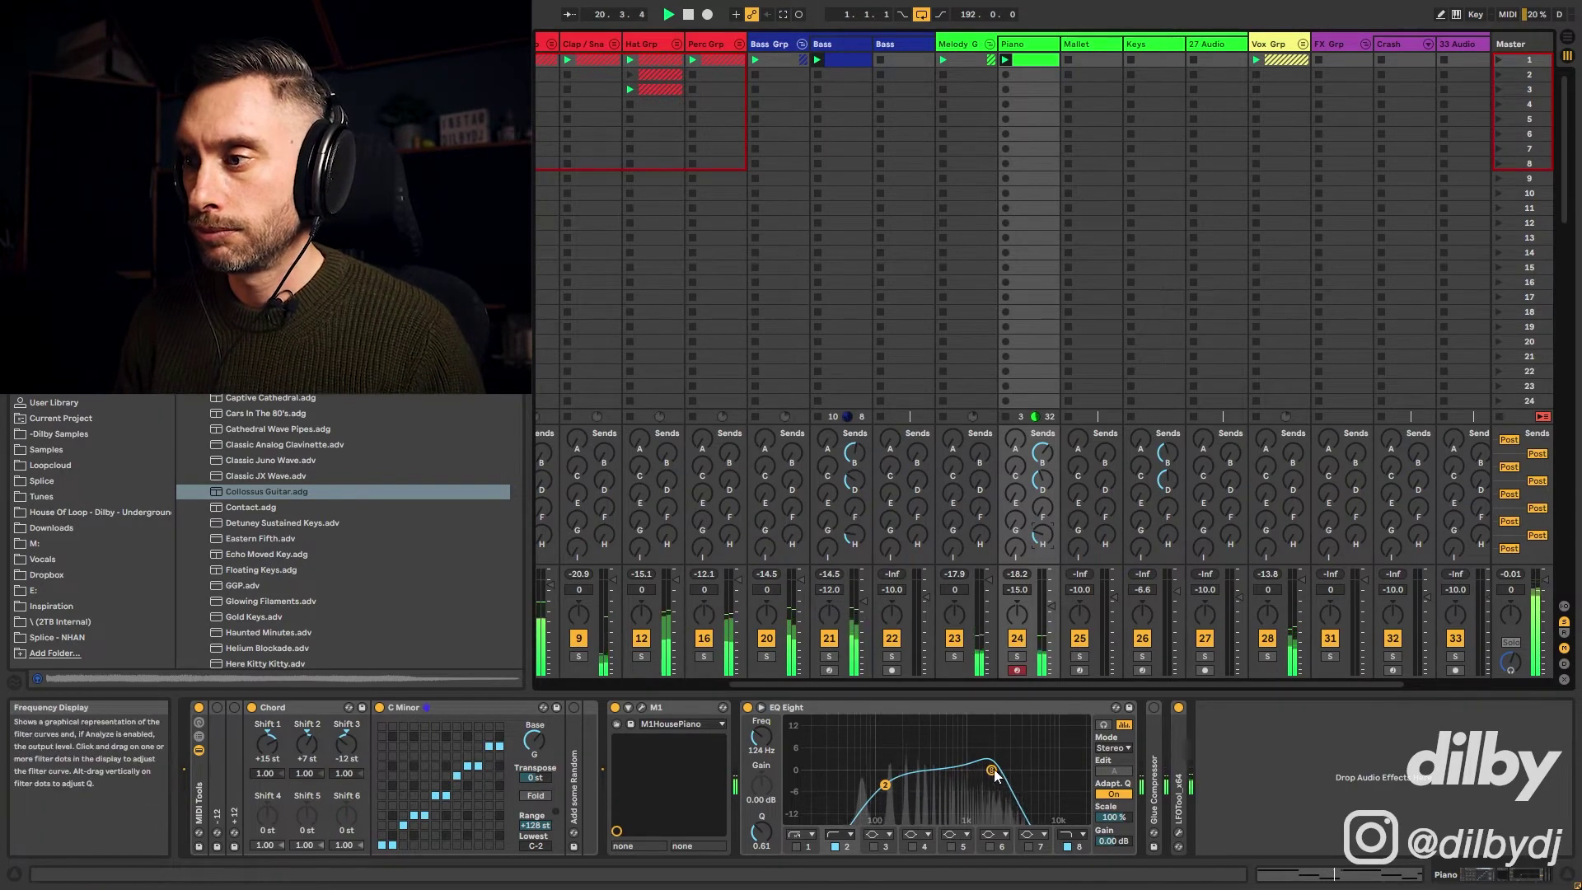
left_click_drag(993, 772, 997, 772)
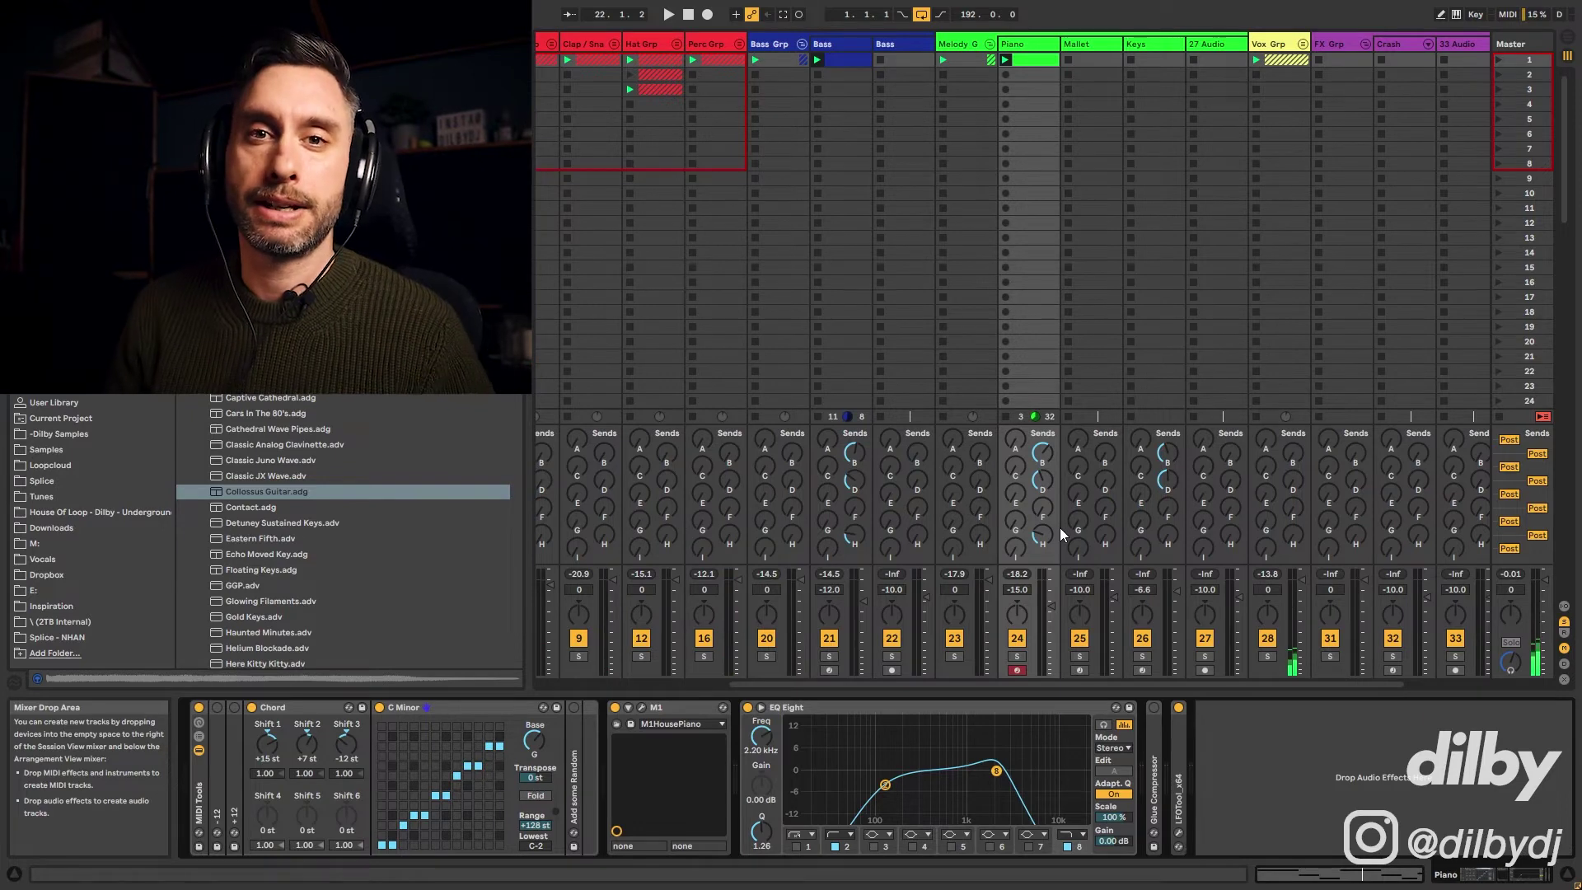
key("space")
Toggle the Piano track's mute and play the session to compare the loop with and without the chords.
left_click(1017, 639)
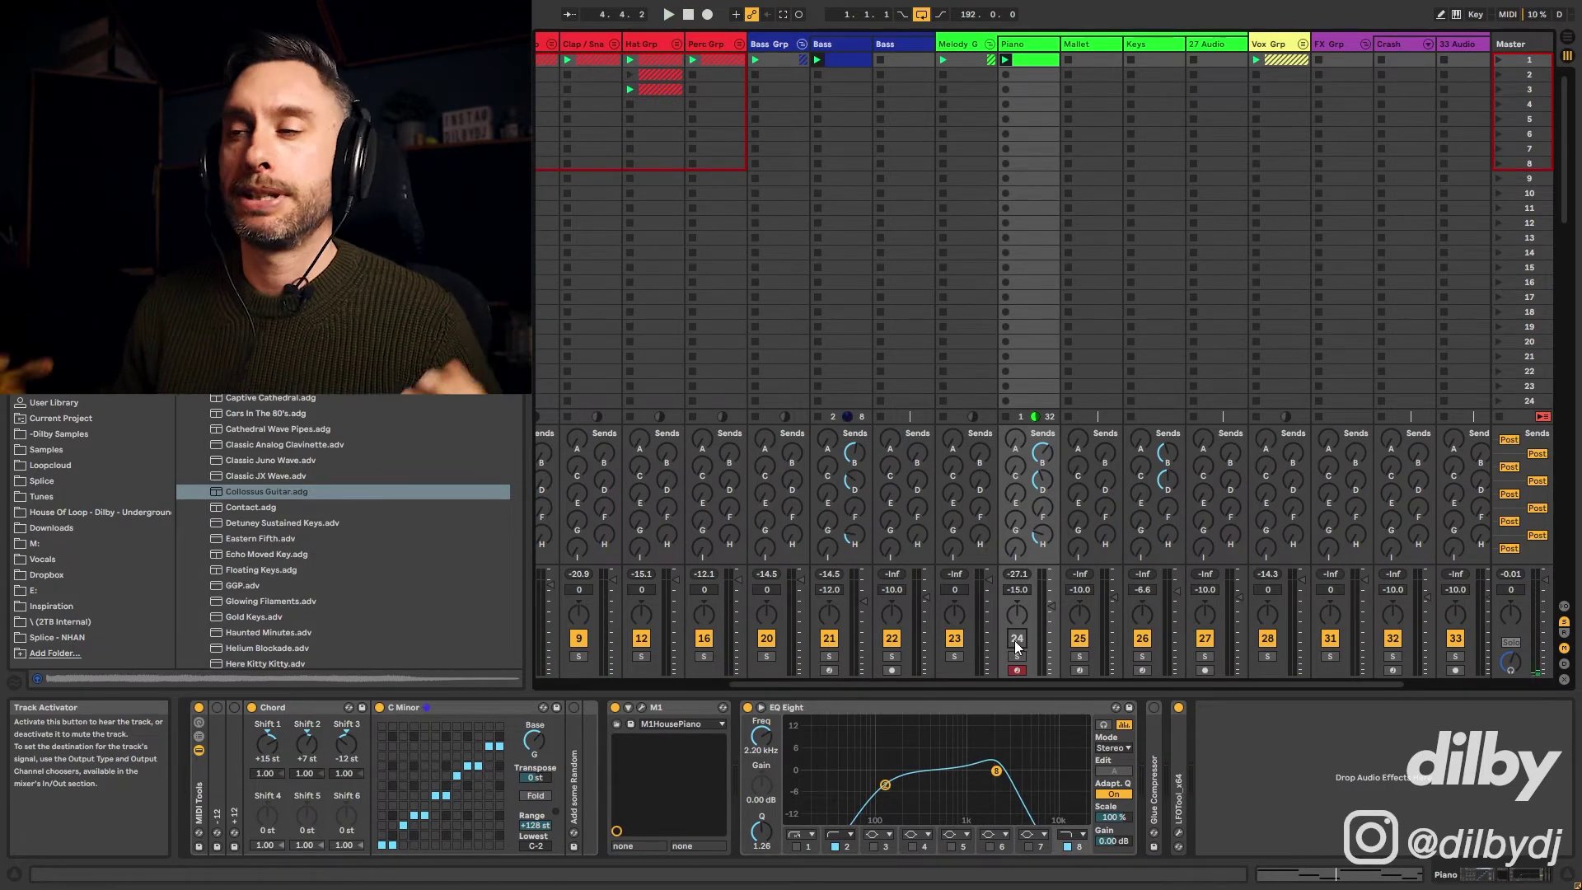
key("space")
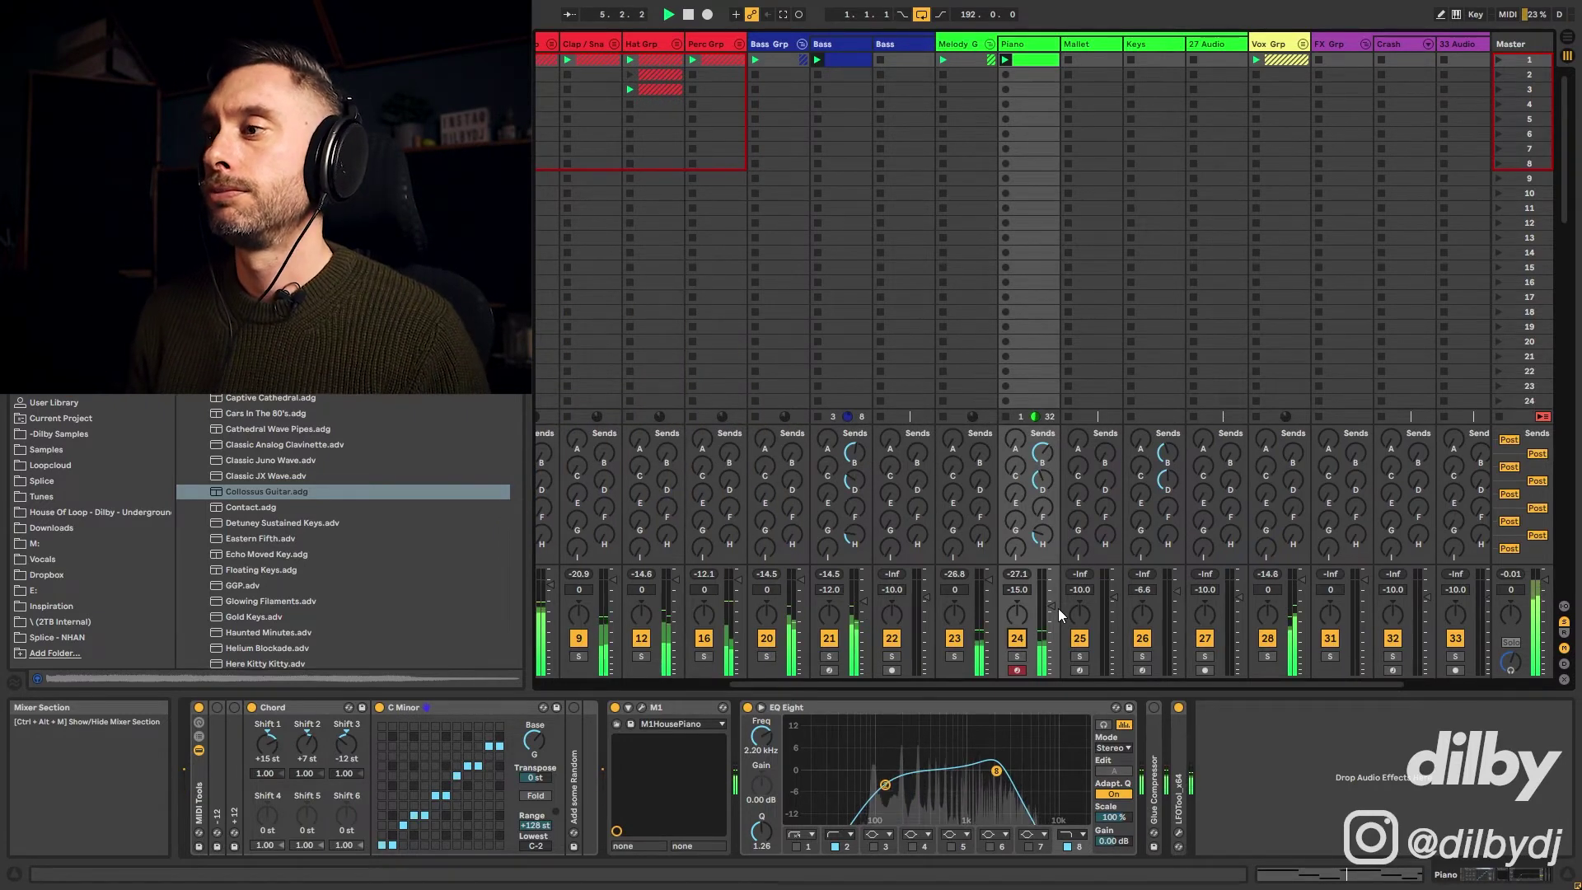
key("space")
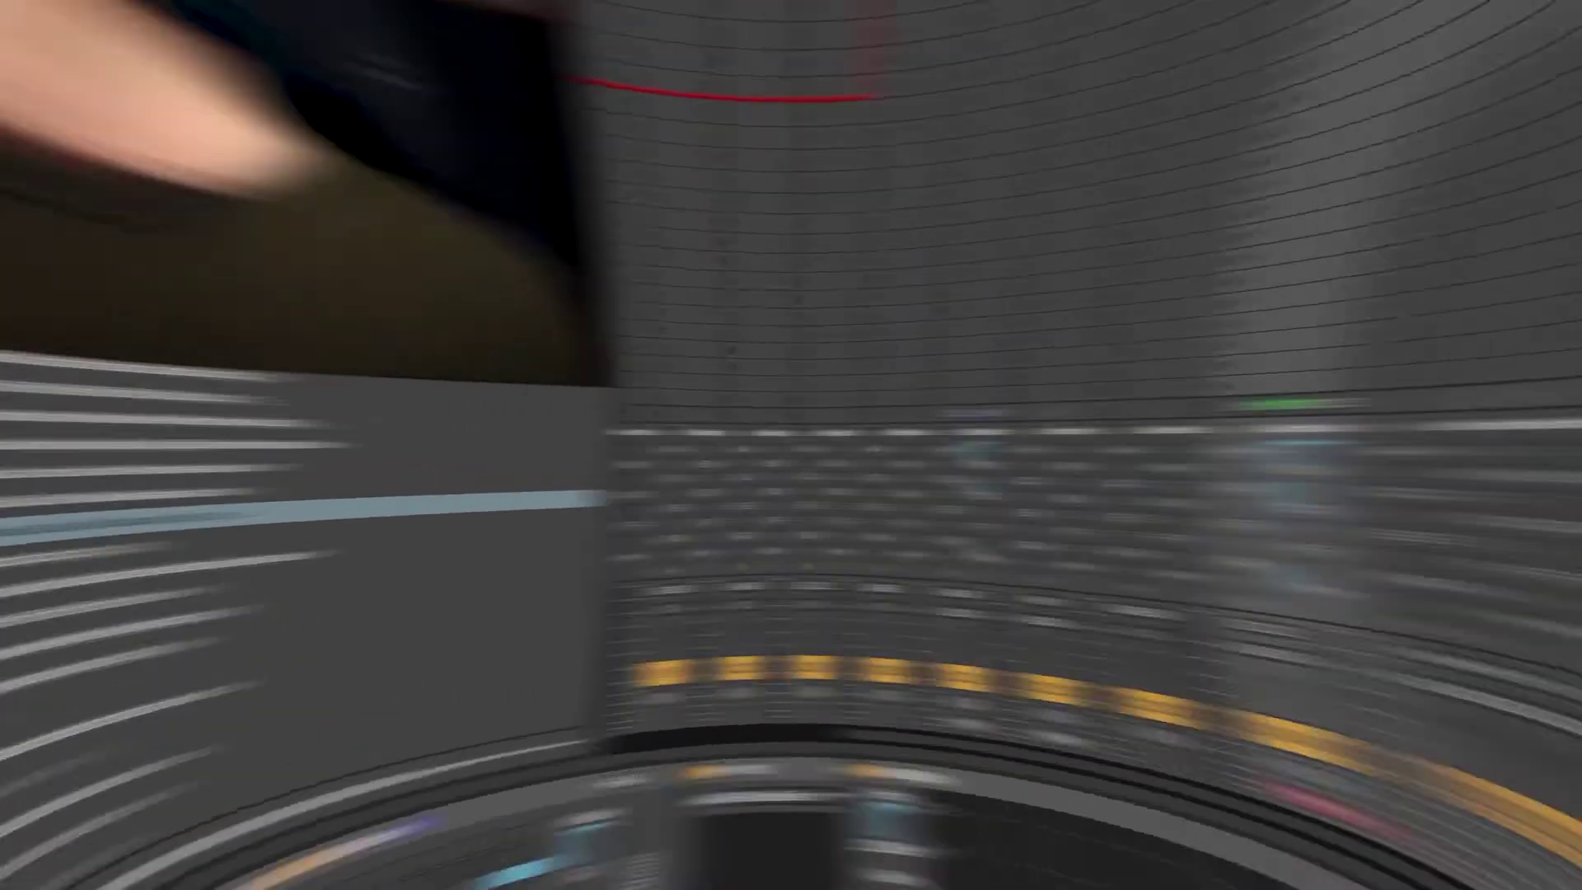
On the armed Keys track, turn on the Chord device with Shift 2 at +7 st and the C Minor scale device with its Base at G.
left_click(1150, 44)
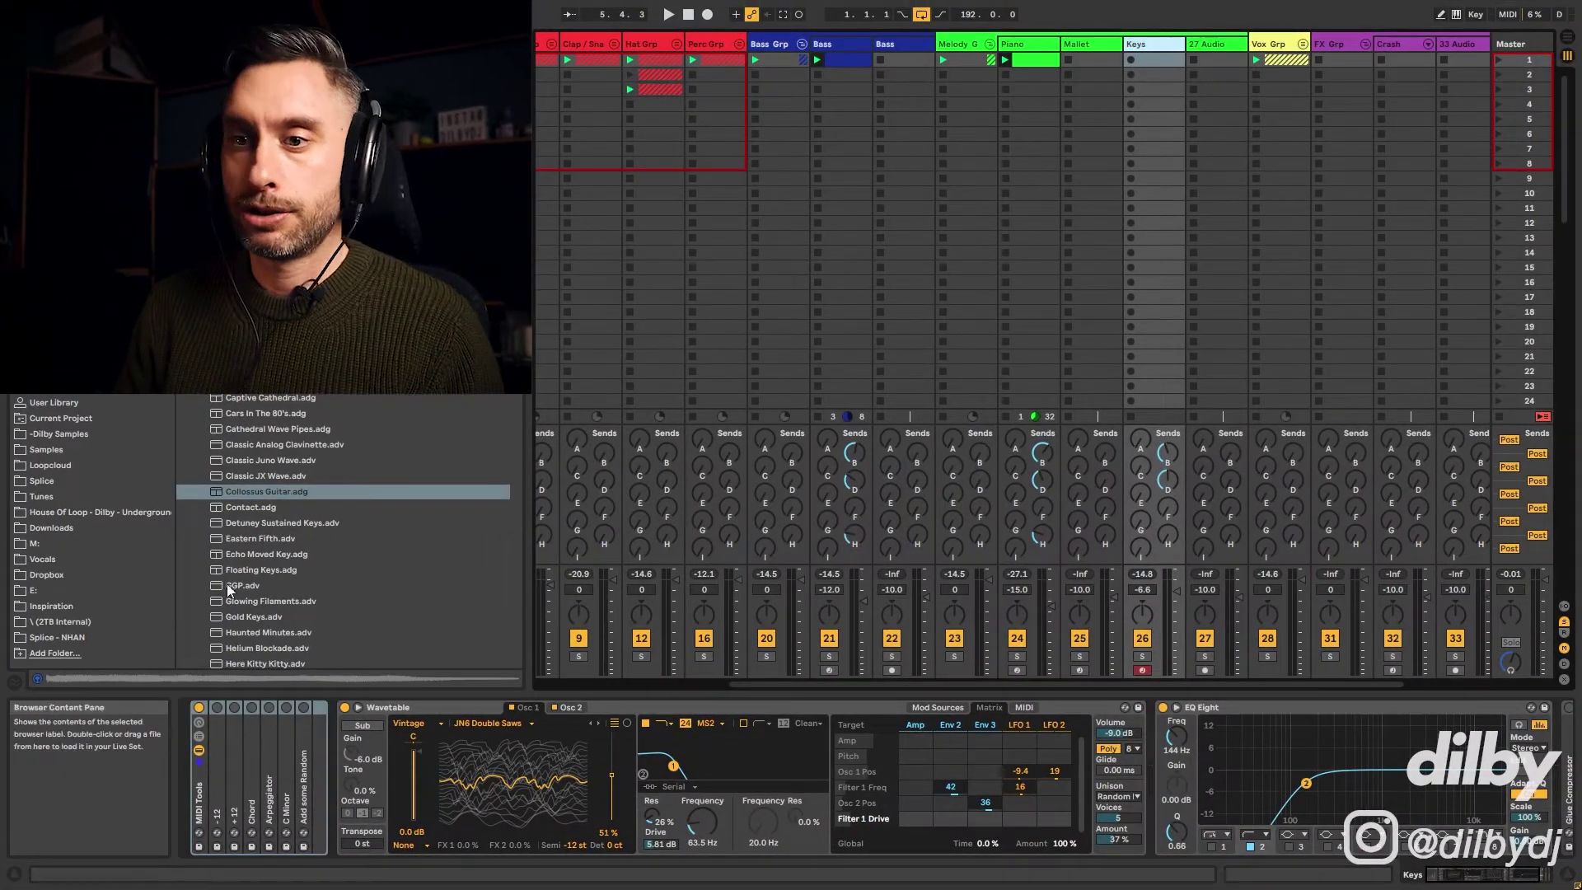
double_click(251, 751)
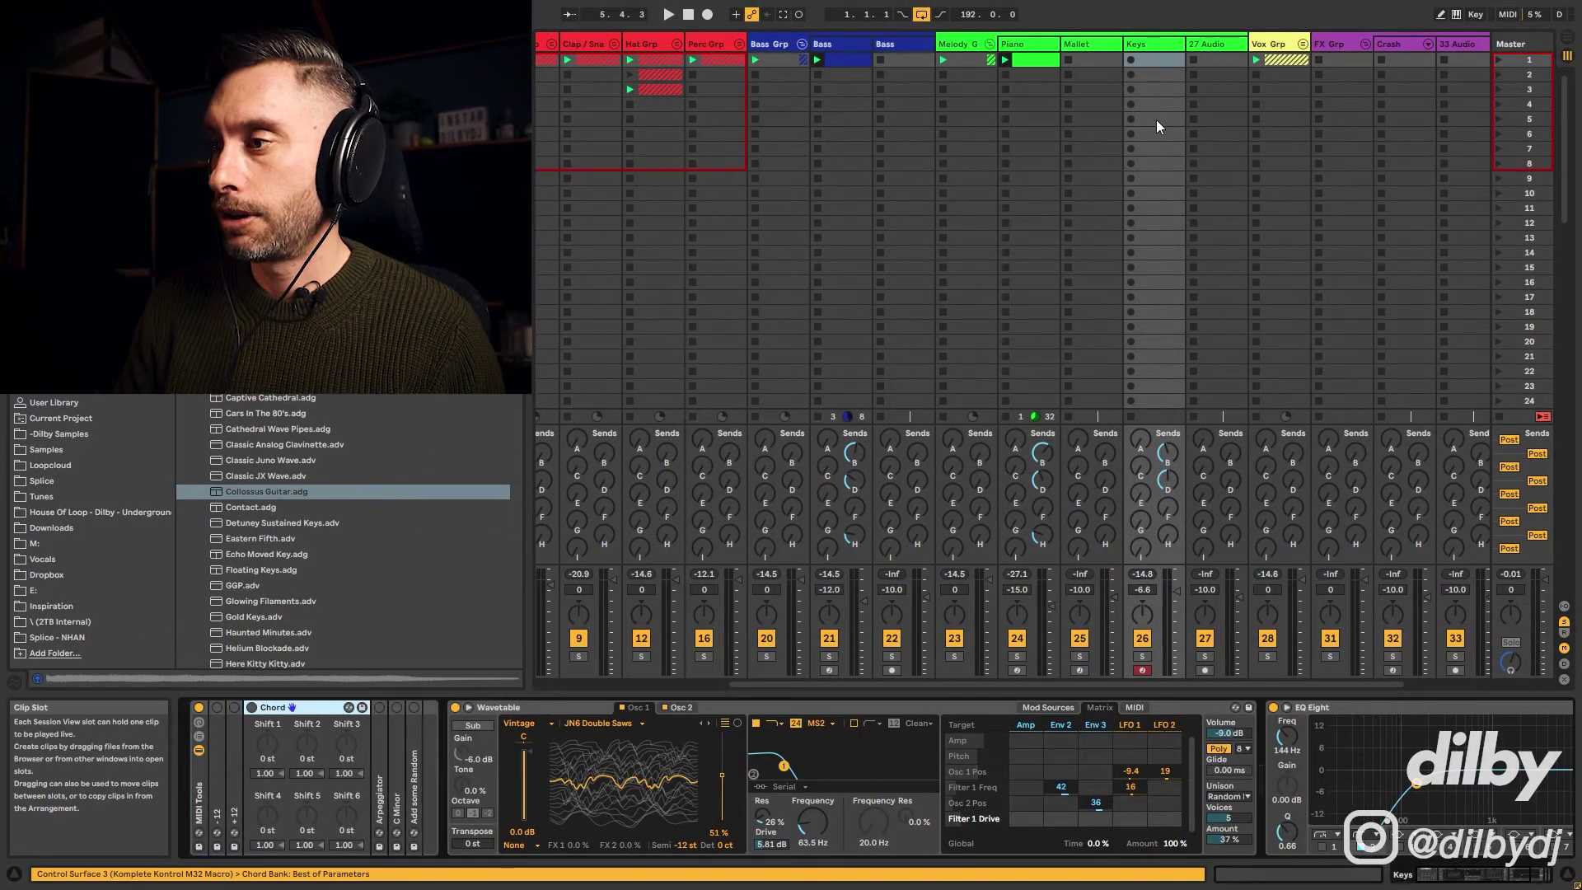
left_click(1177, 50)
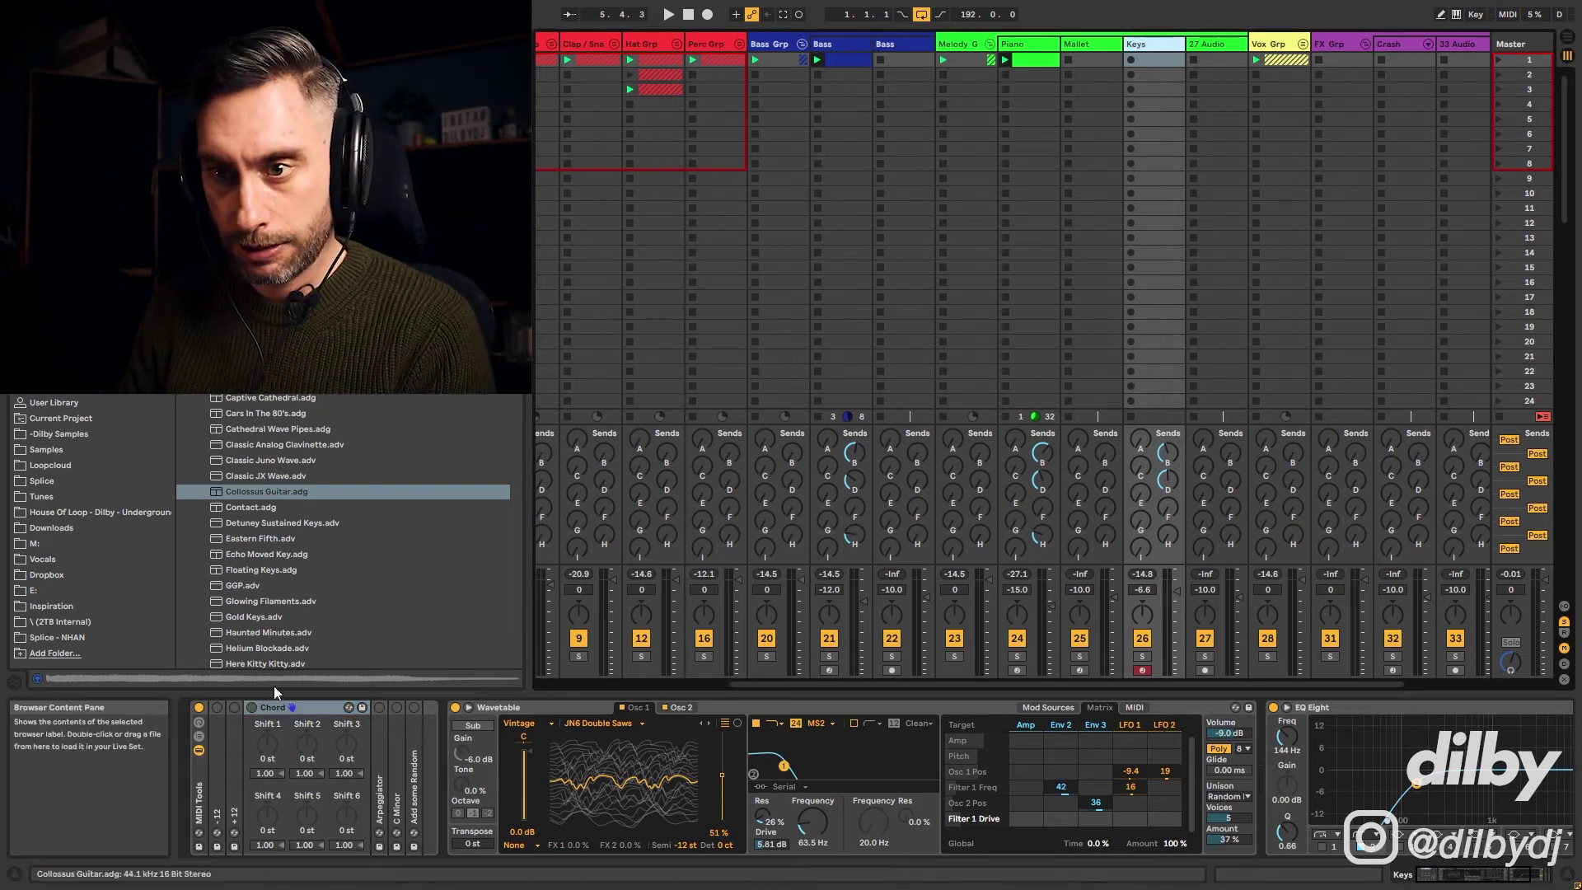
left_click(1144, 669)
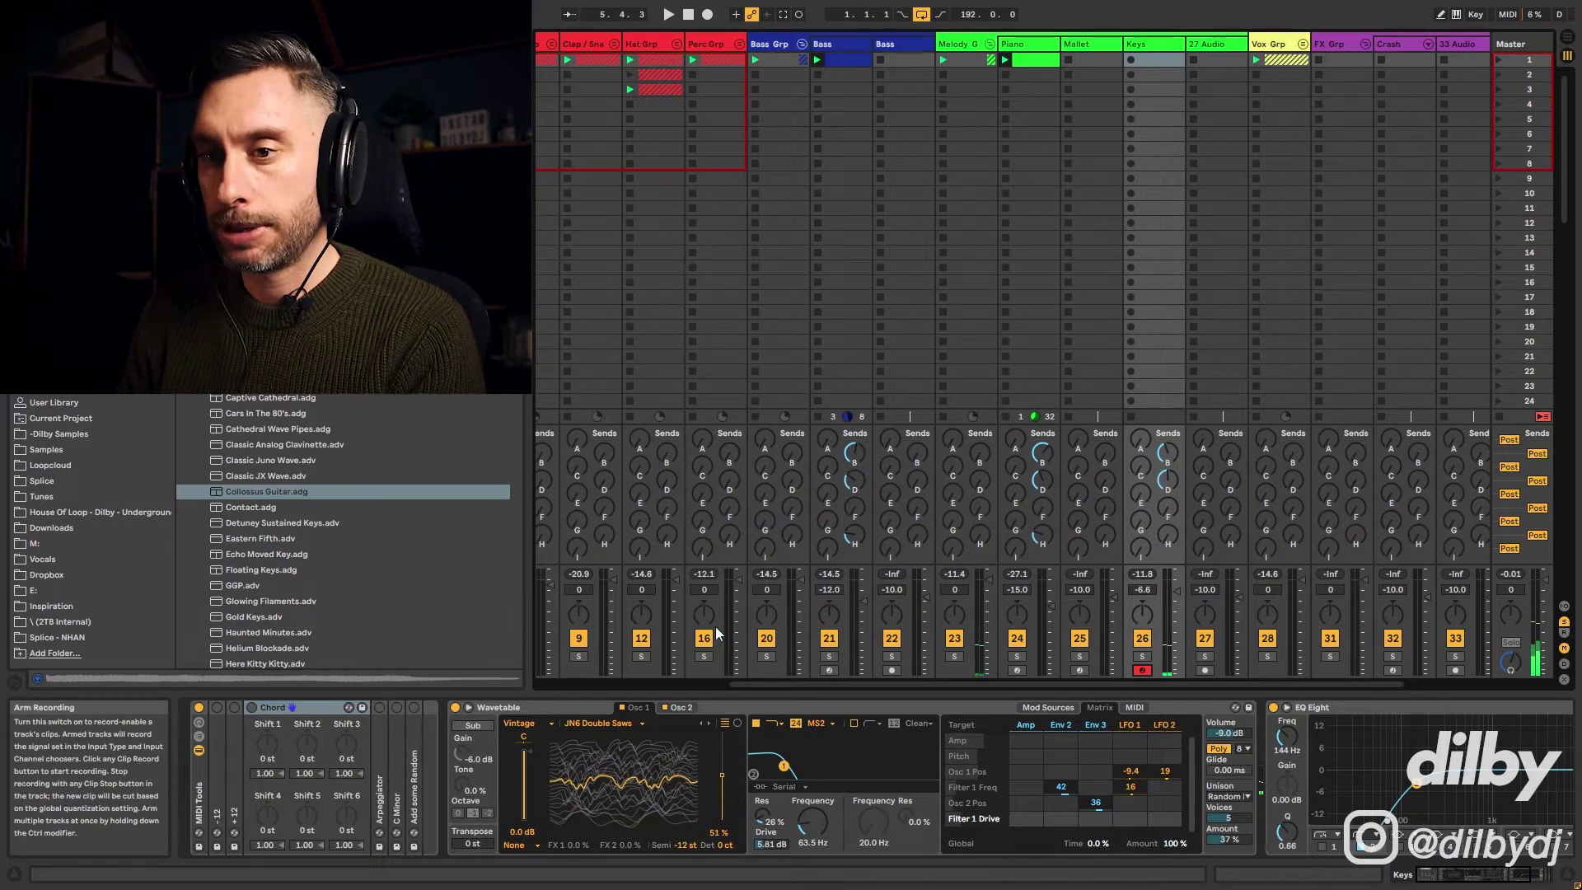
left_click(252, 707)
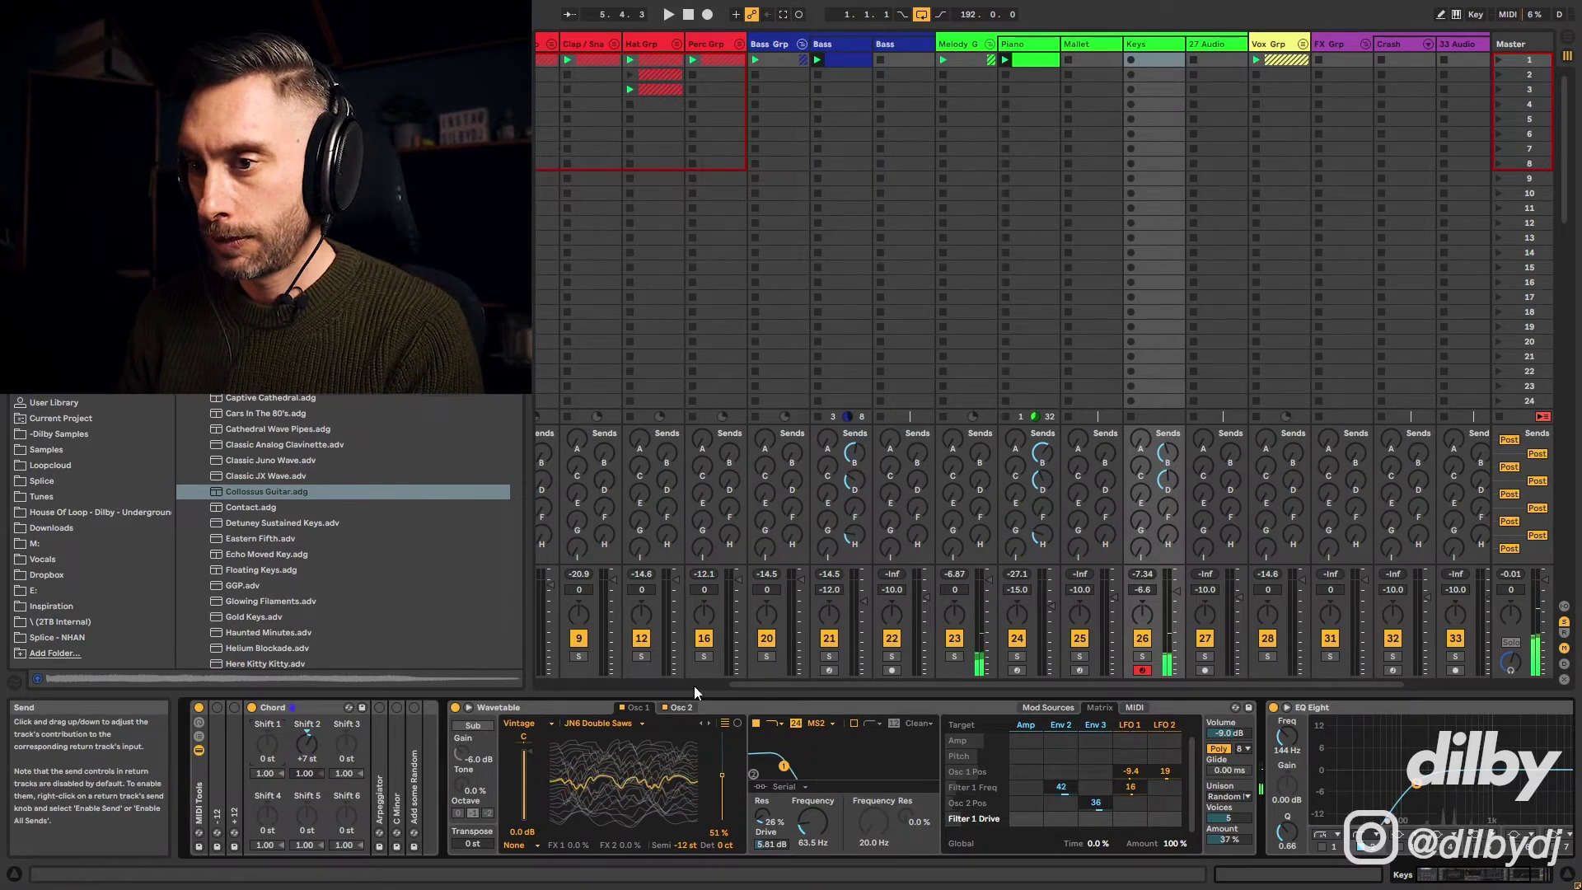
double_click(397, 724)
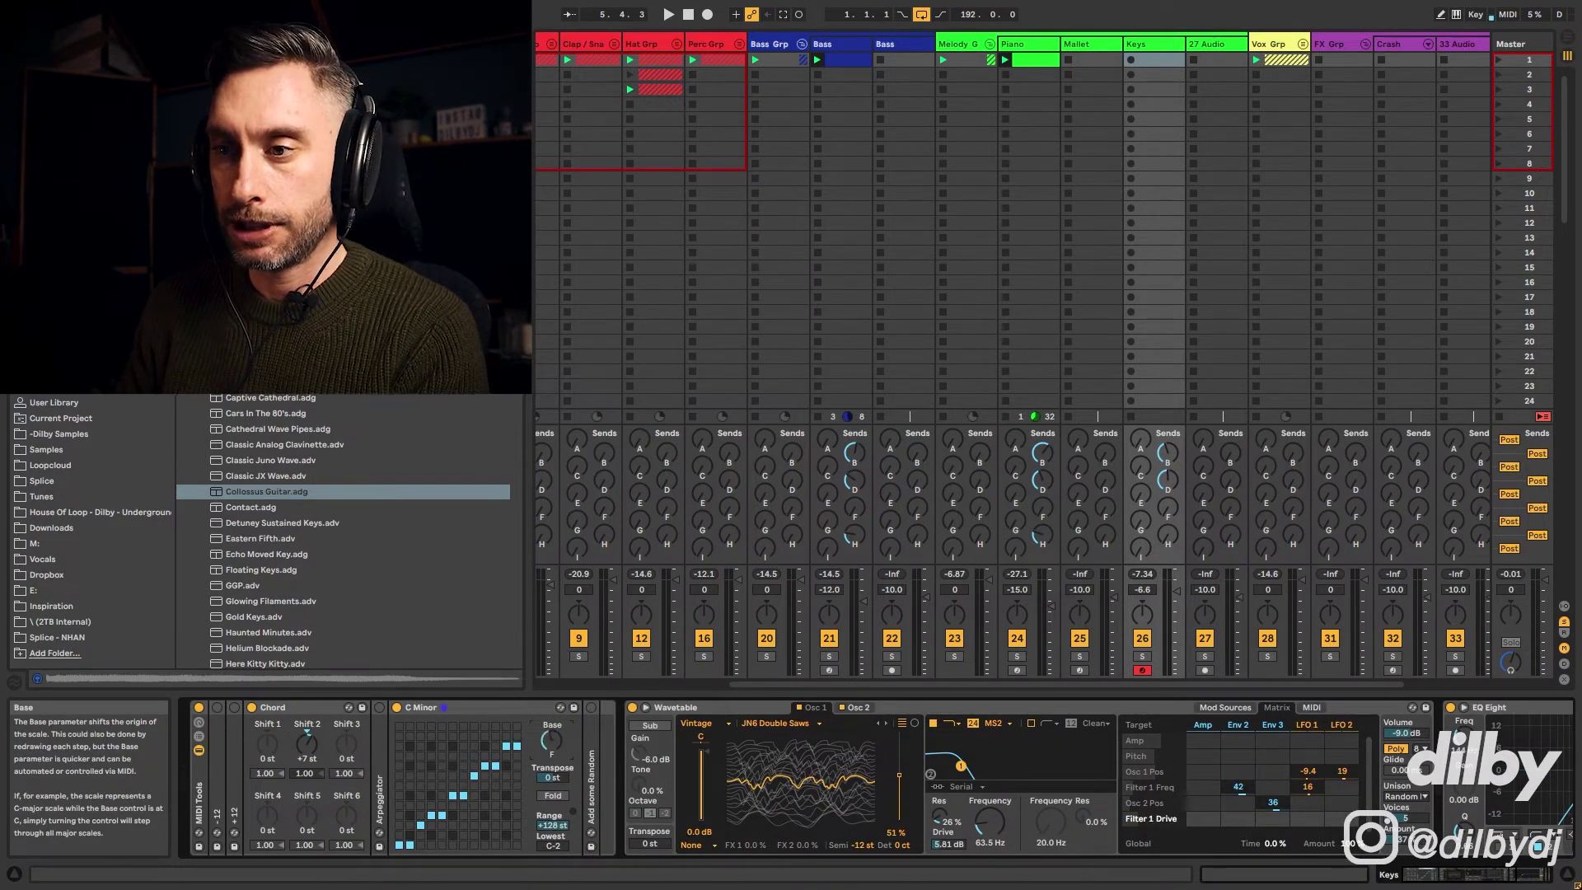
left_click_drag(551, 741, 650, 684)
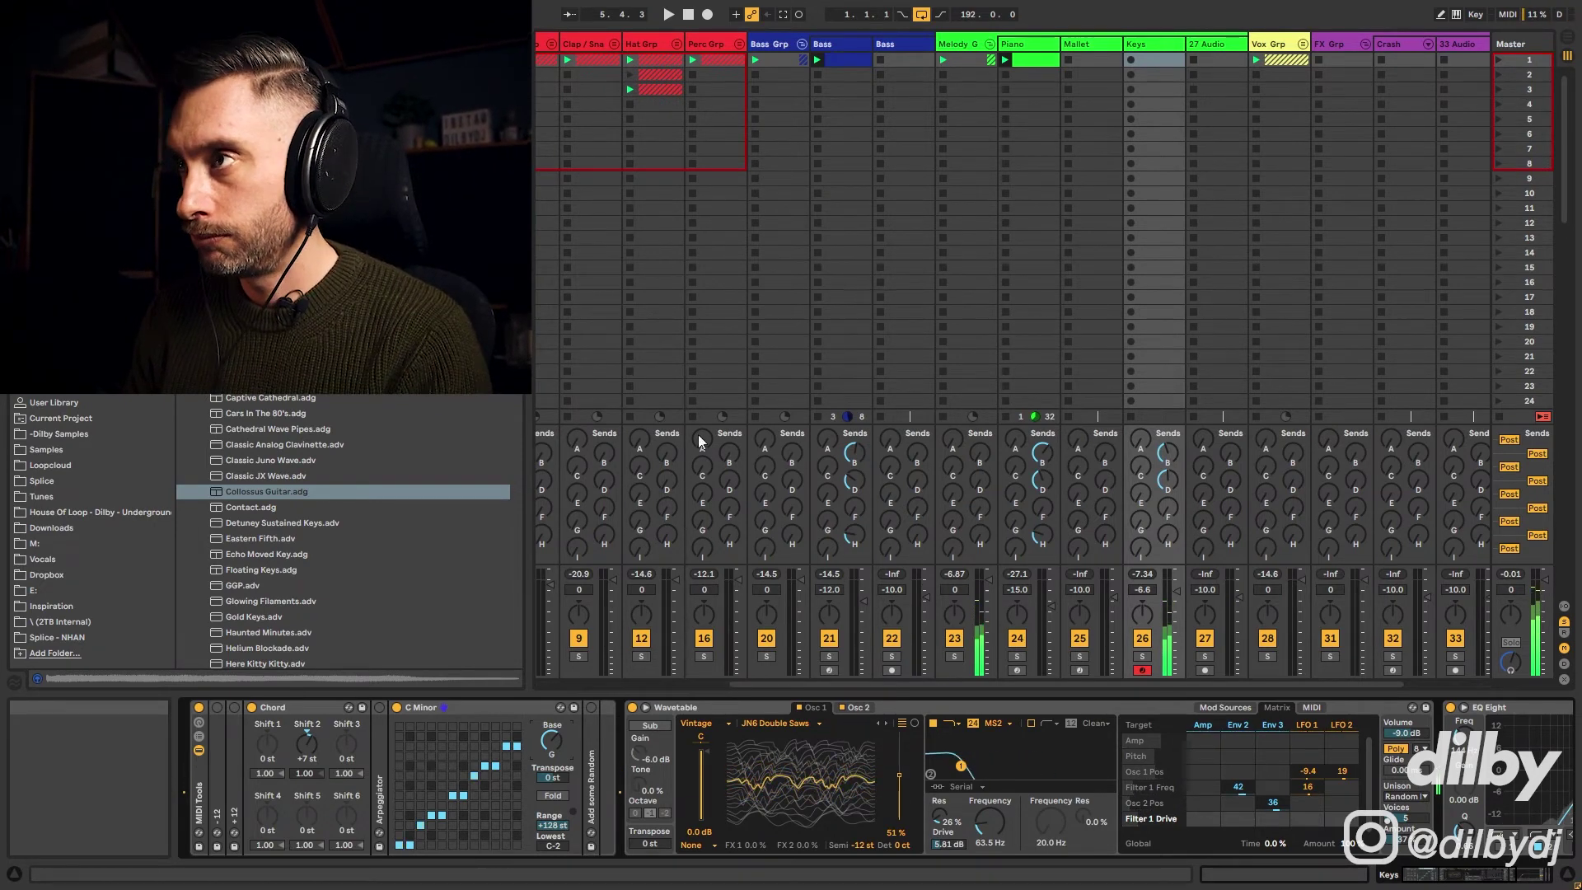
Create a one-bar clip in the Keys track's first slot with sixteenth-note G2 hits at 1.1.3, 1.2.2 and 1.3.3 while the loop plays.
double_click(1169, 58)
double_click(695, 730)
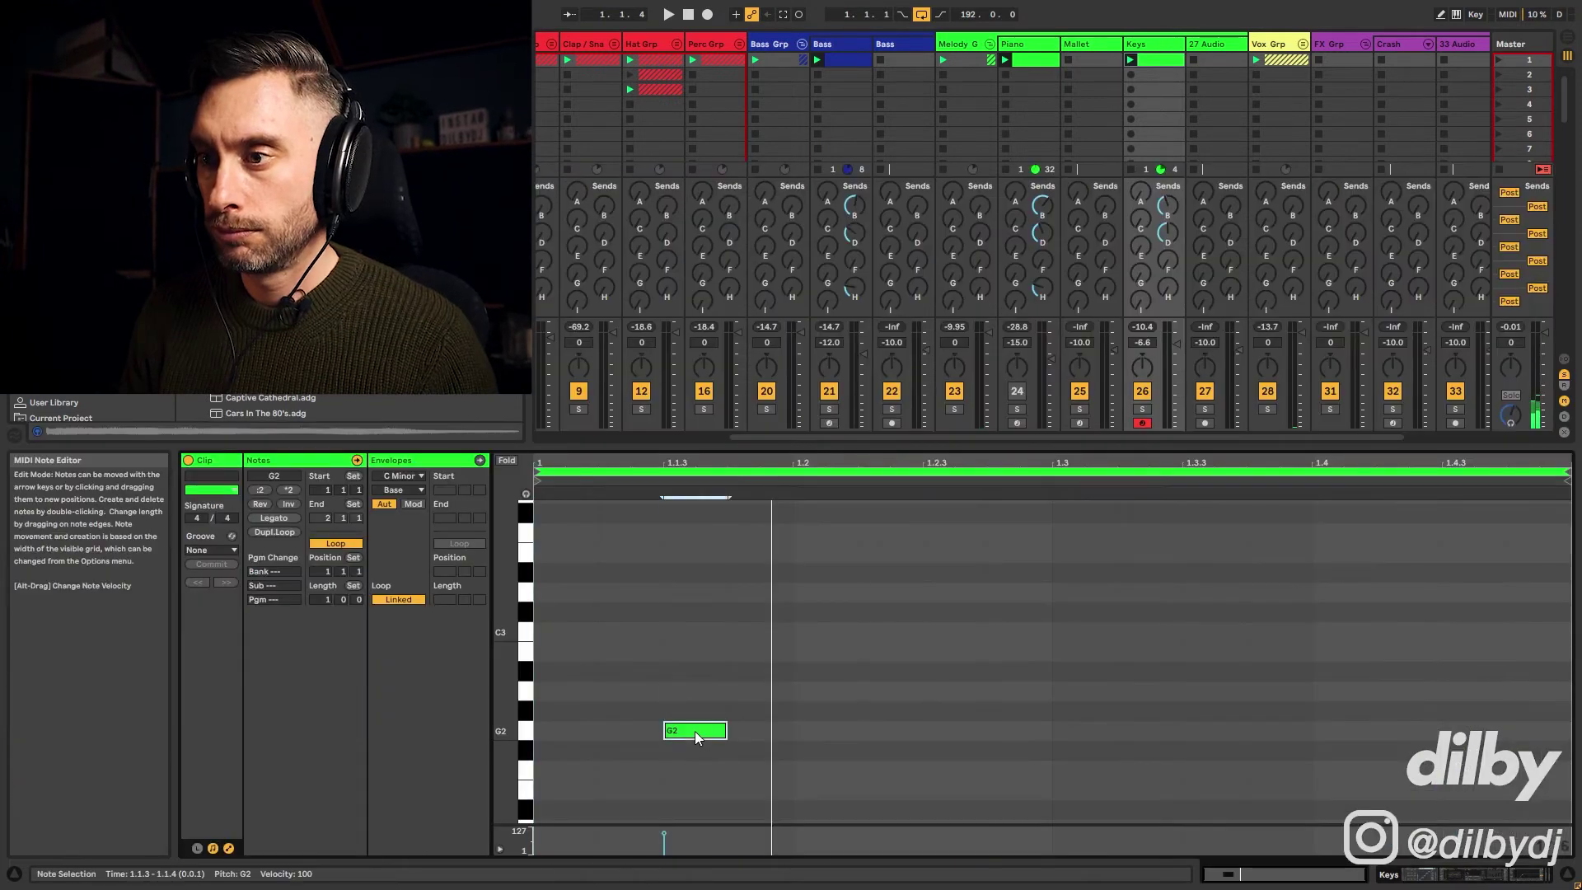
key("space")
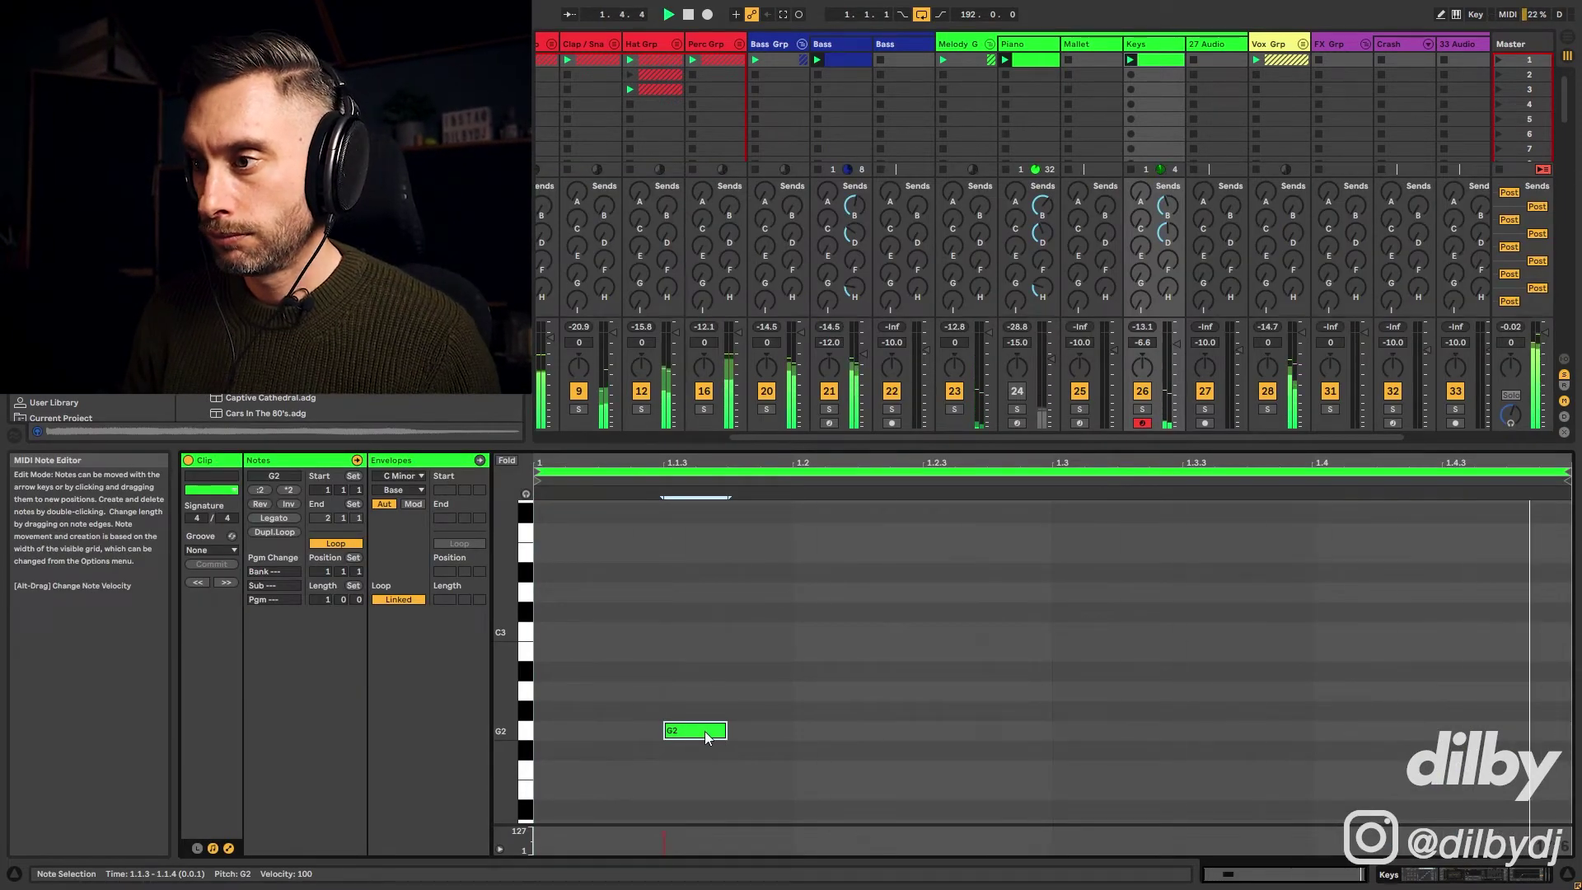
left_click_drag(706, 737, 1220, 734)
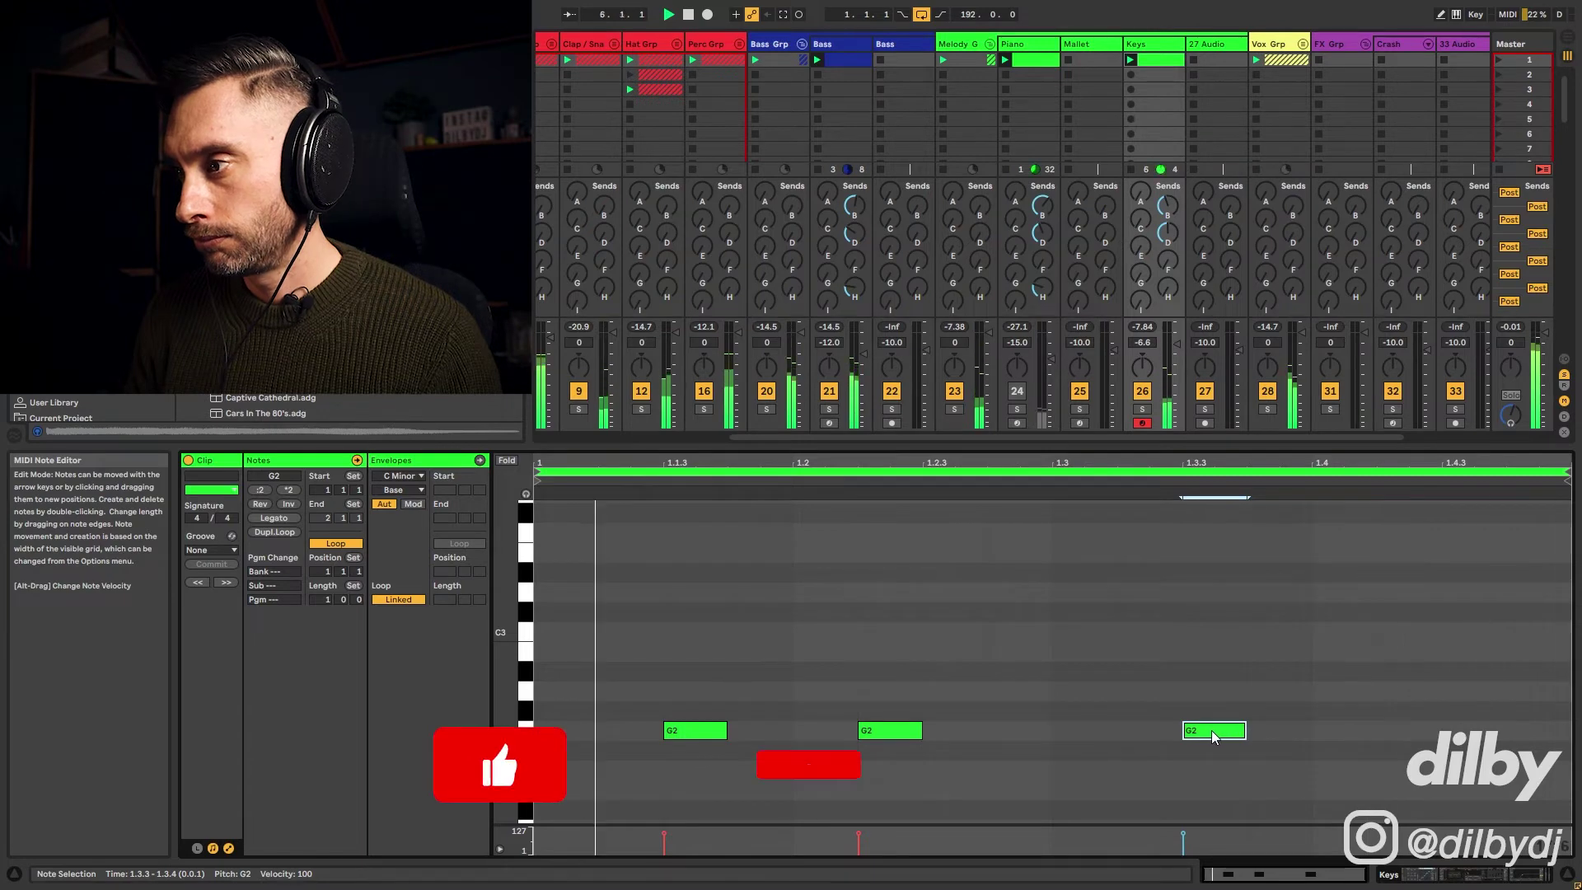
Copy the last G2 note to 1.4.2 and raise the copy to A#2.
left_click(1404, 675)
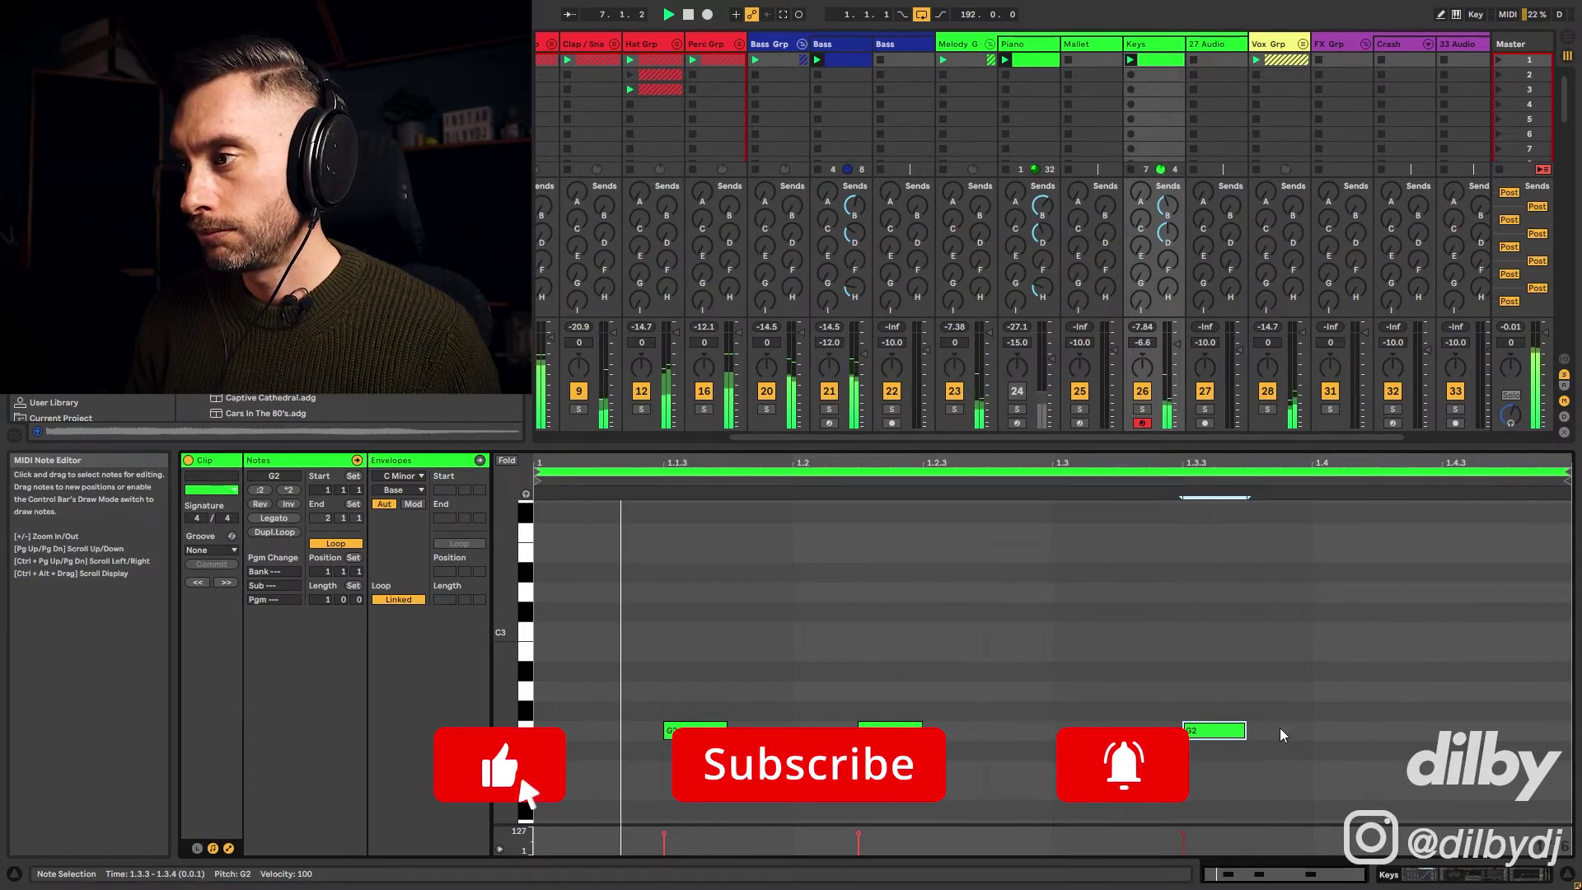
left_click(1244, 733)
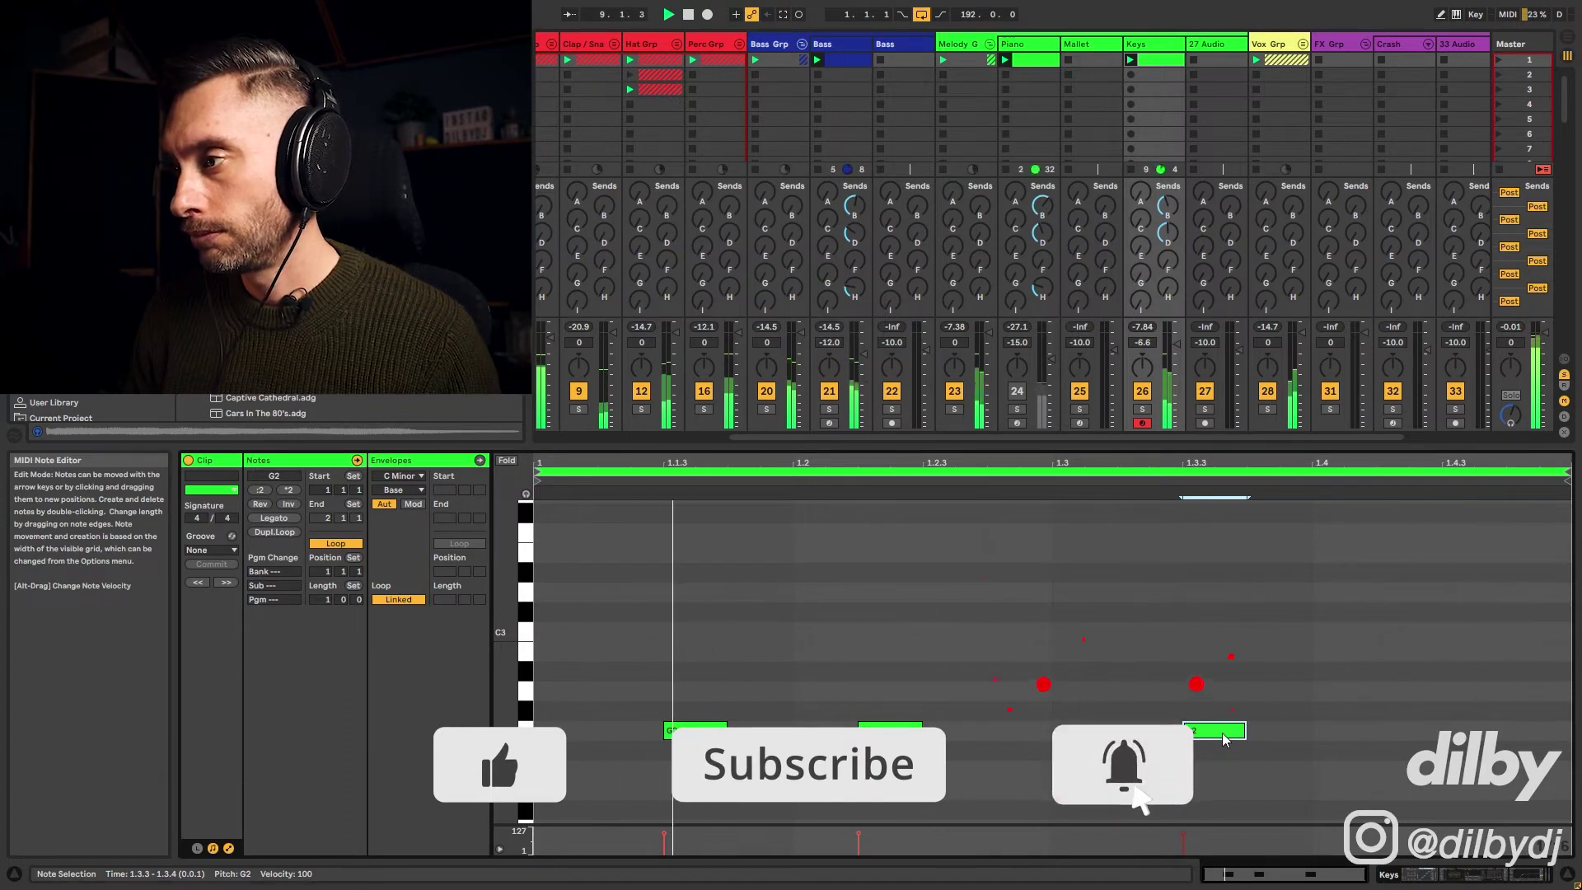
left_click_drag(1224, 739, 1398, 680)
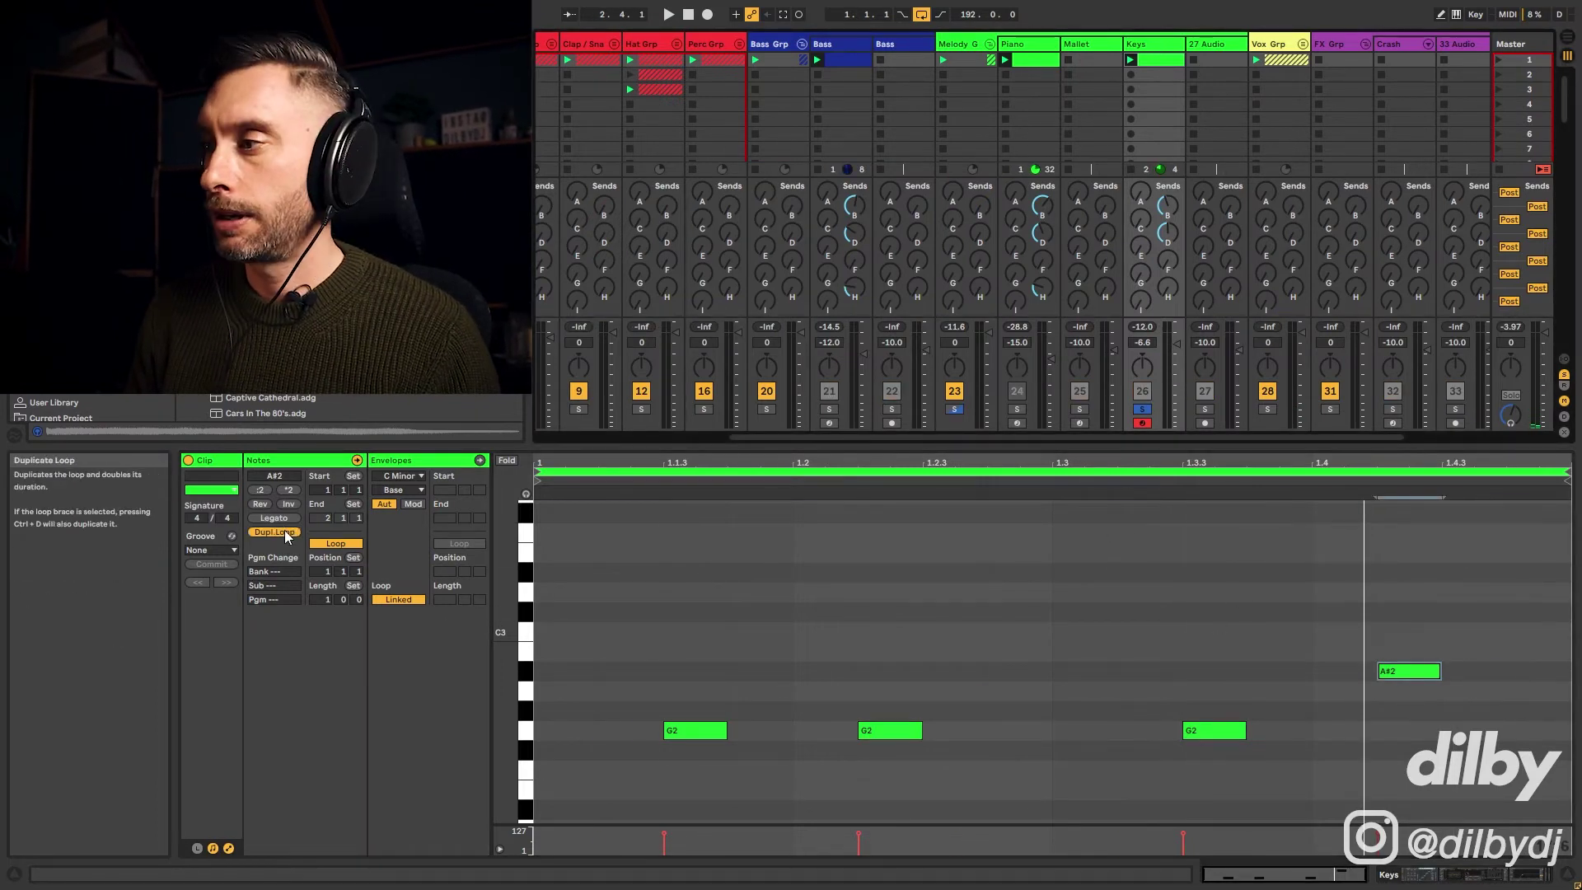
Duplicate the Keys clip's loop to two bars and raise only the last A#2 note, at 2.4.2, to C3.
left_click(284, 531)
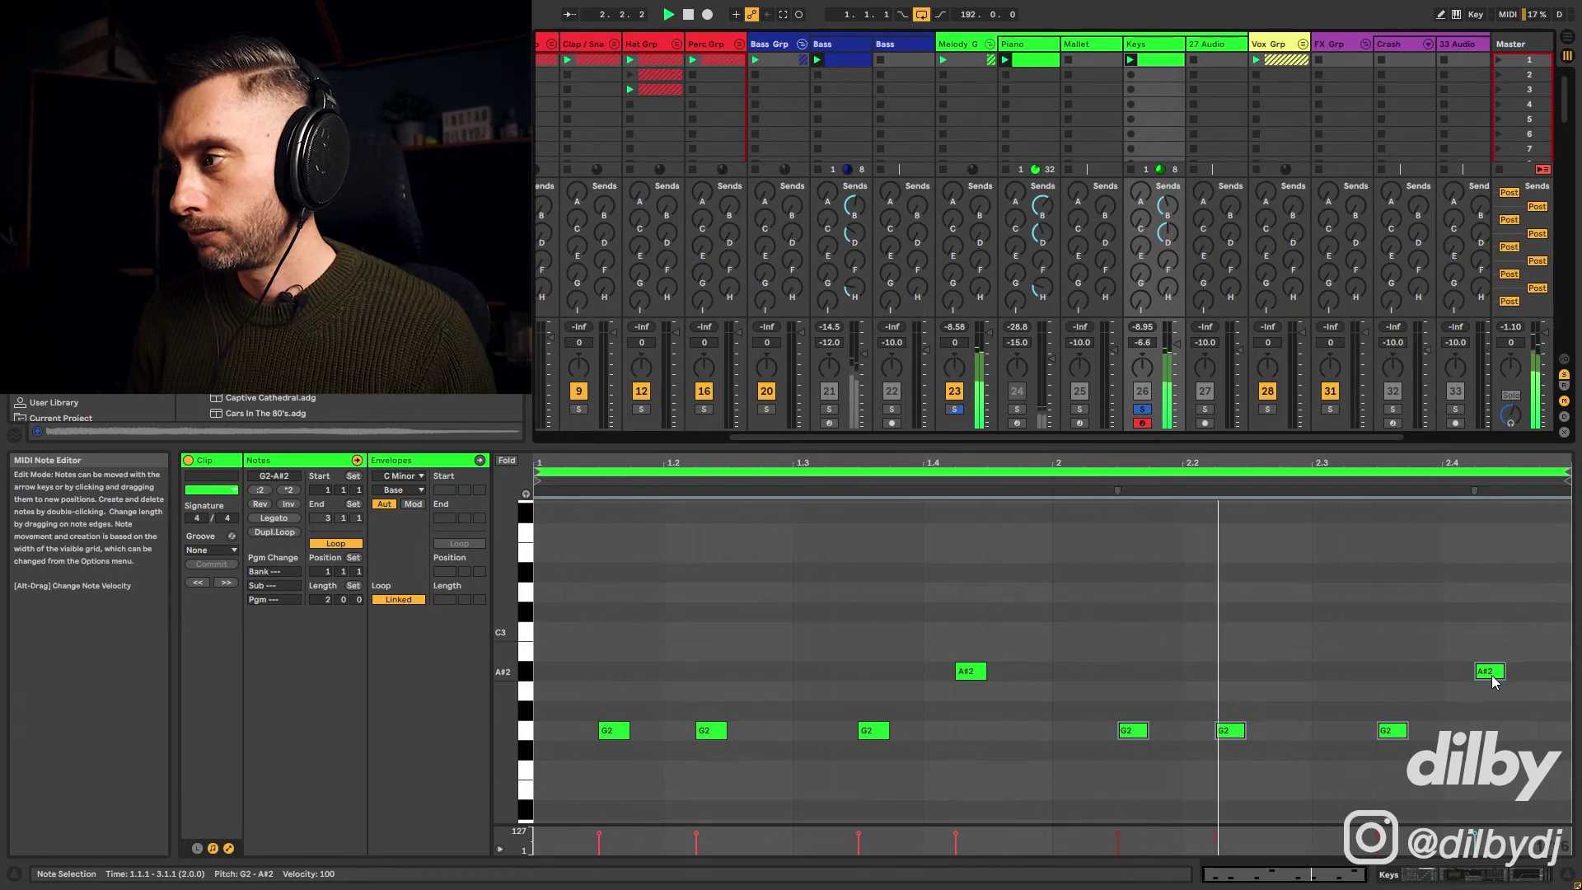
left_click_drag(1493, 677, 1490, 639)
key("ctrl+z")
left_click(1493, 666)
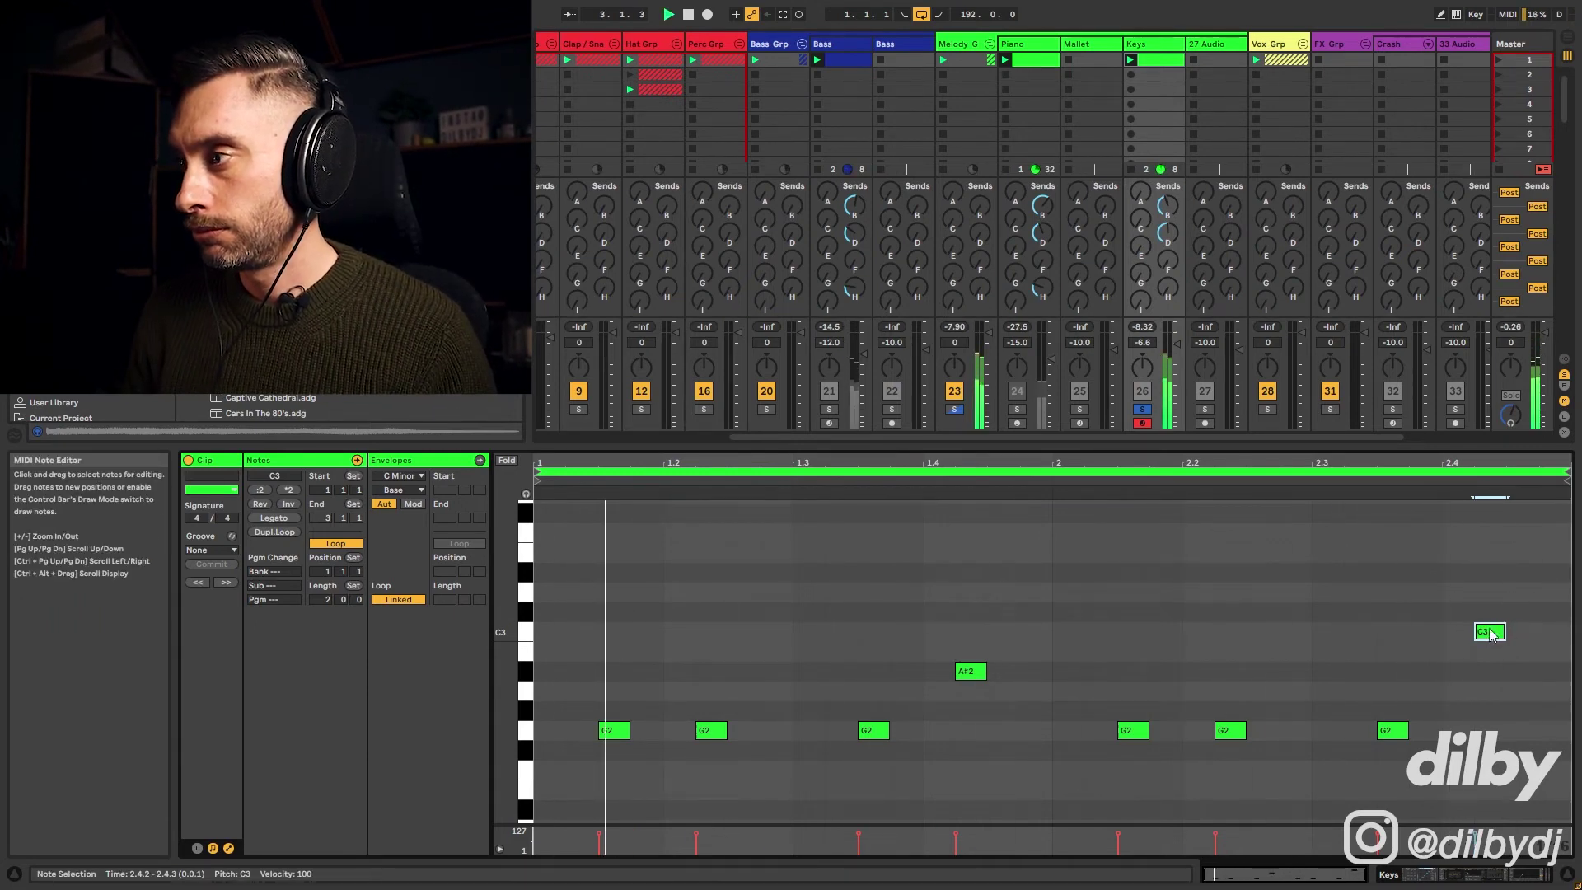
With the Keys track unsoloed, add a closing sixteenth note, trying D3 at 2.4.4 and 2.4.3 before settling on A#2 at 2.4.4.
left_click(1143, 410)
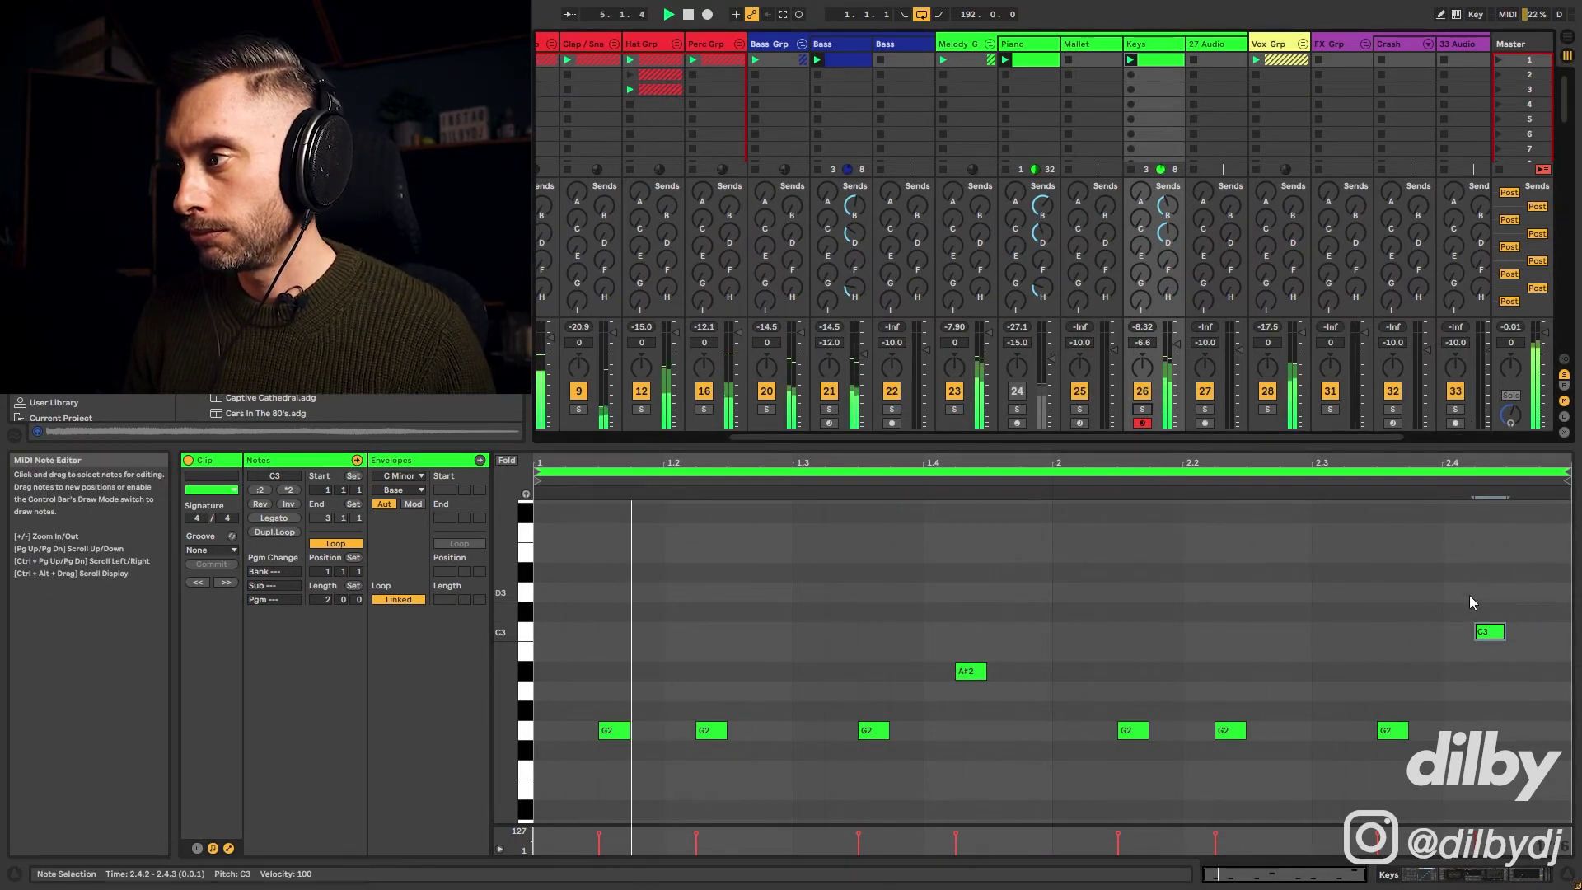
left_click(1540, 610)
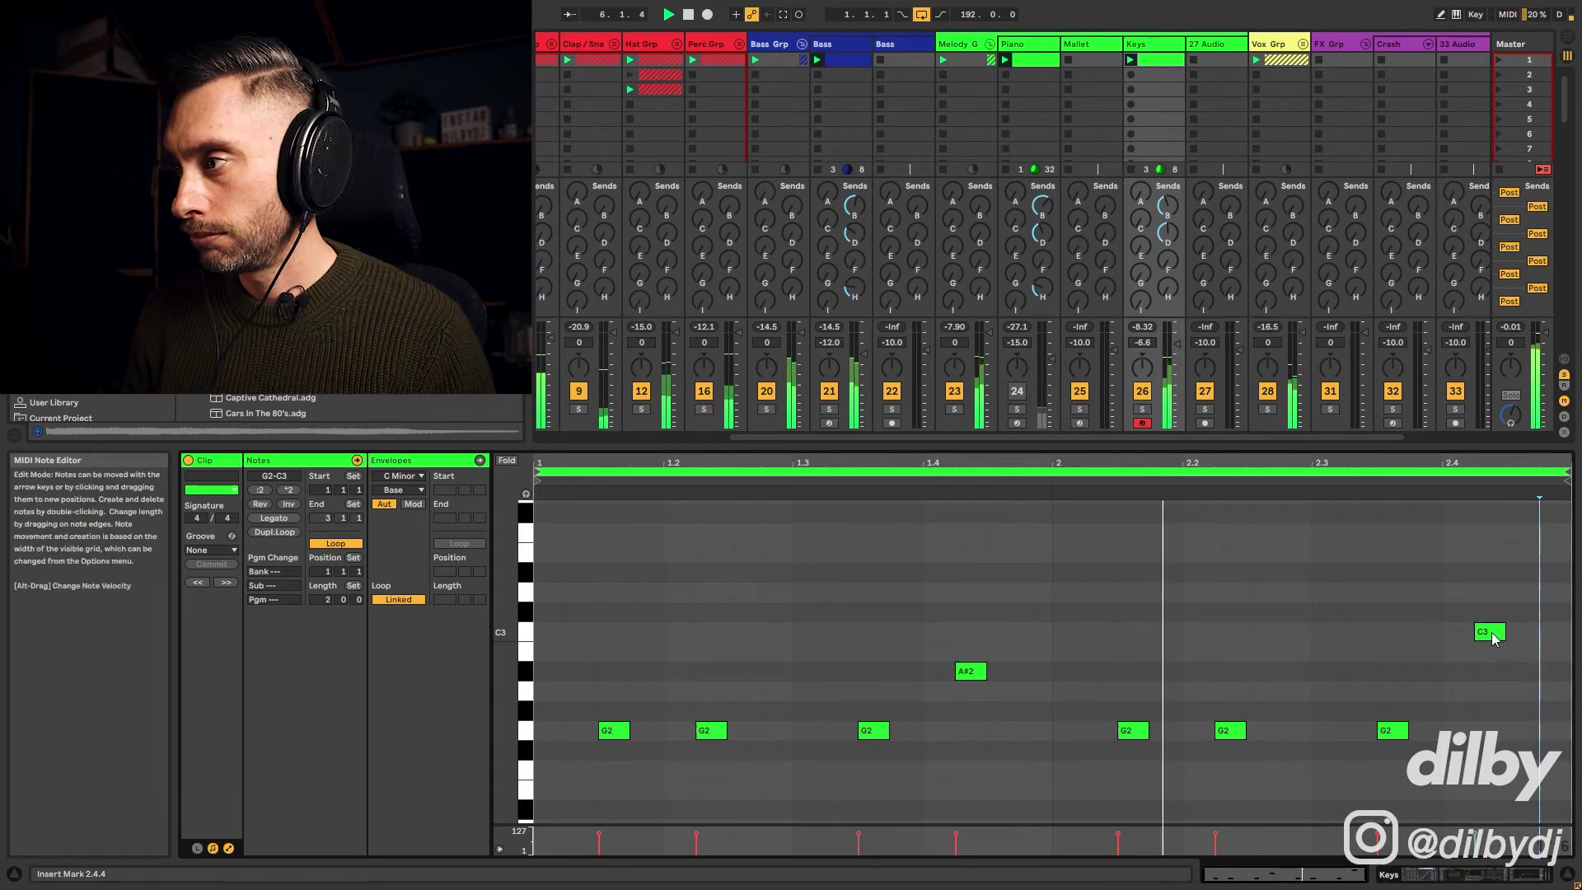
double_click(1551, 594)
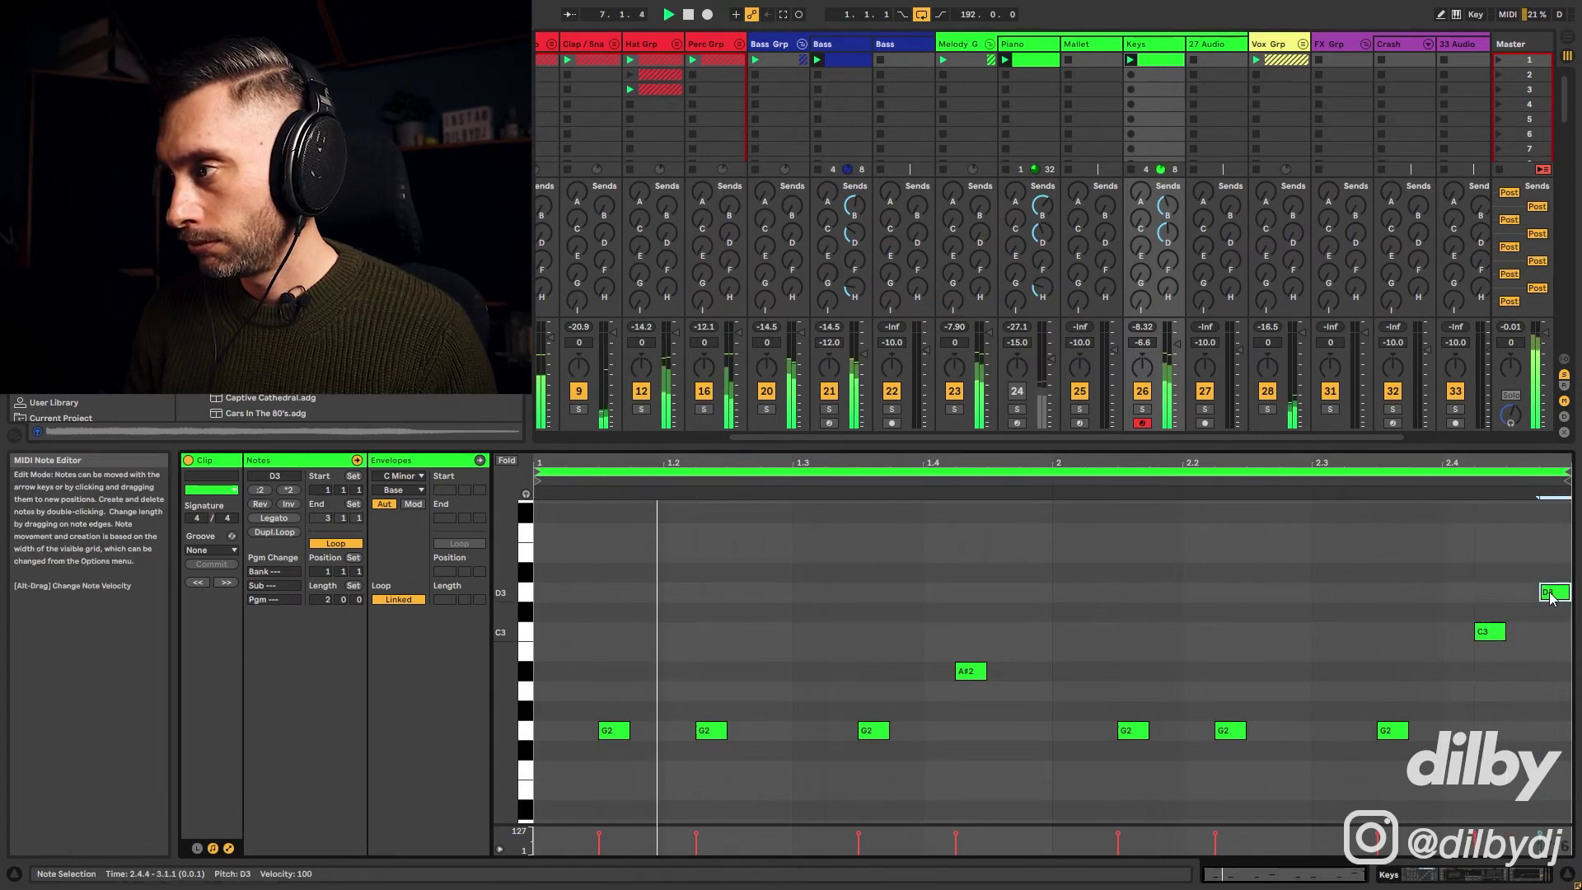
left_click_drag(1551, 597, 1533, 584)
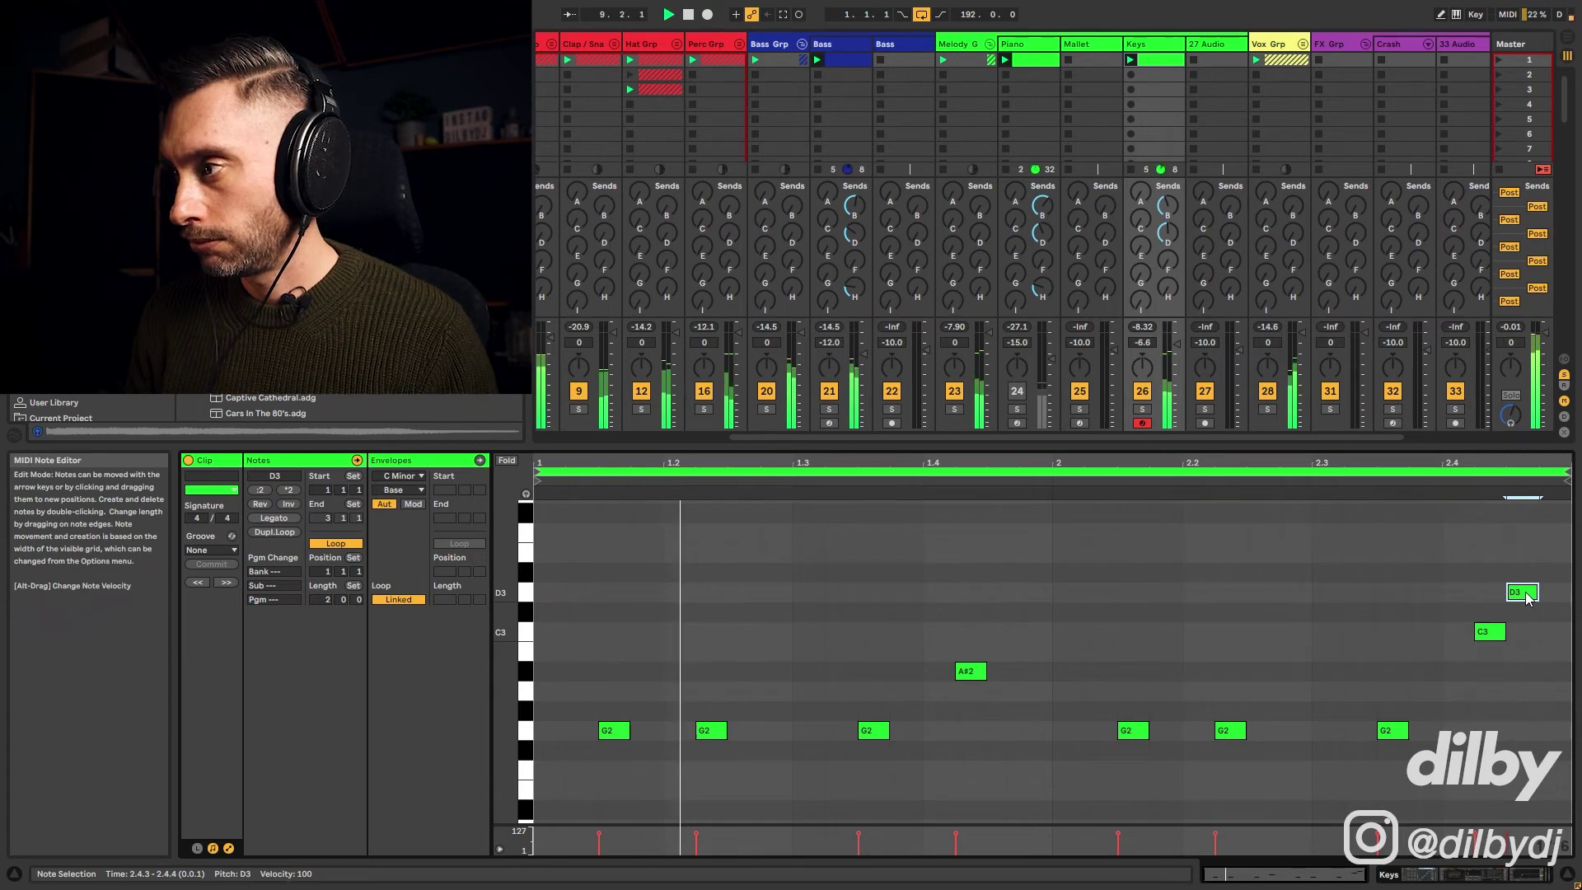
left_click_drag(1527, 598, 1525, 678)
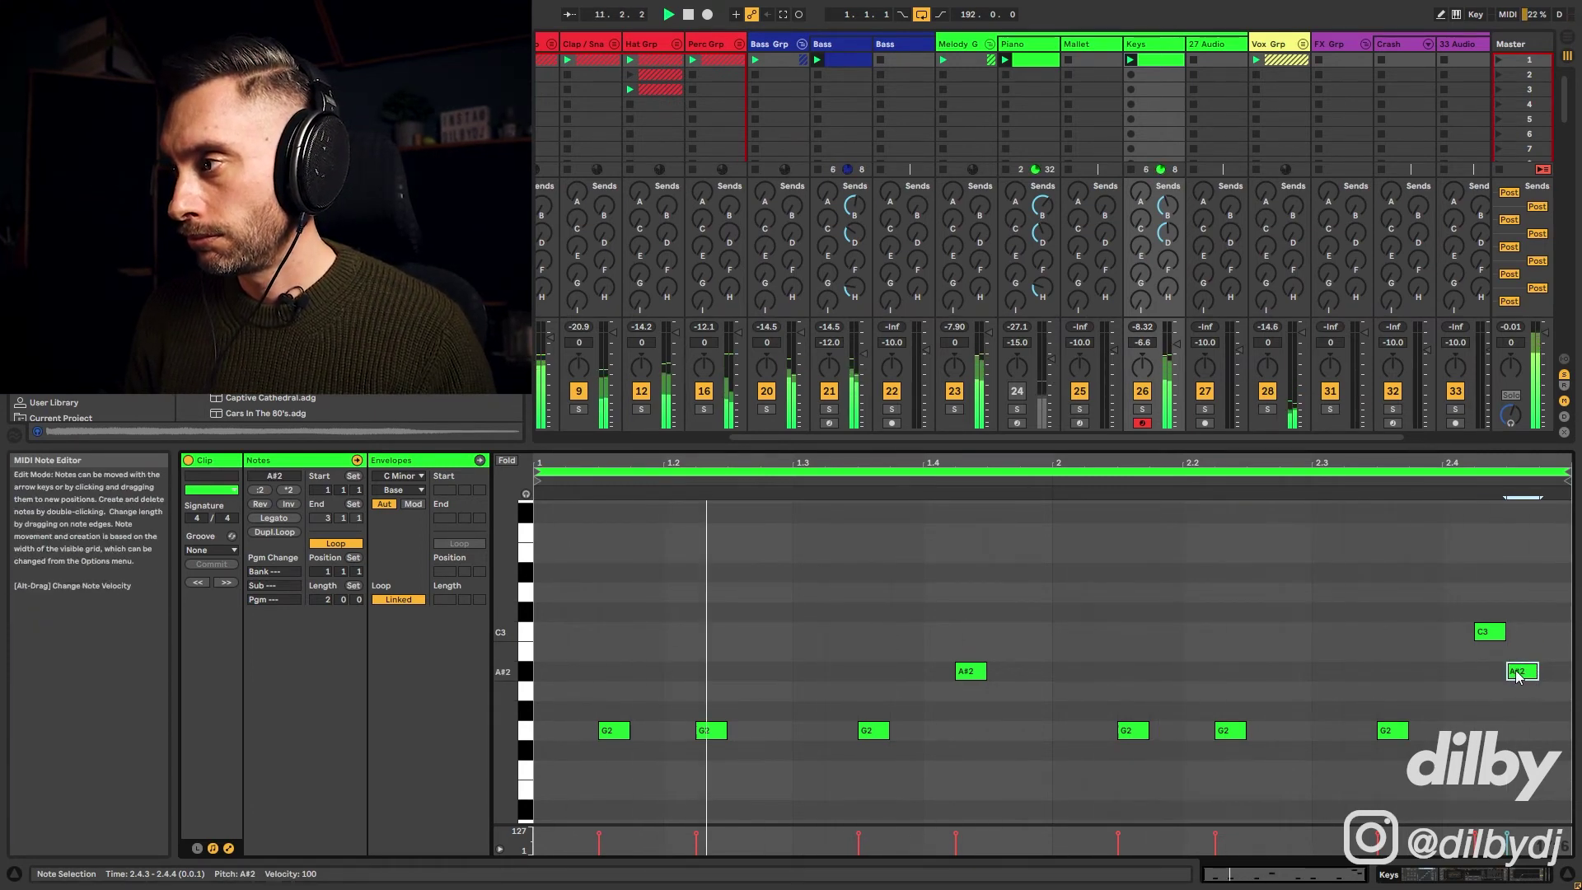
left_click_drag(1531, 673, 1557, 674)
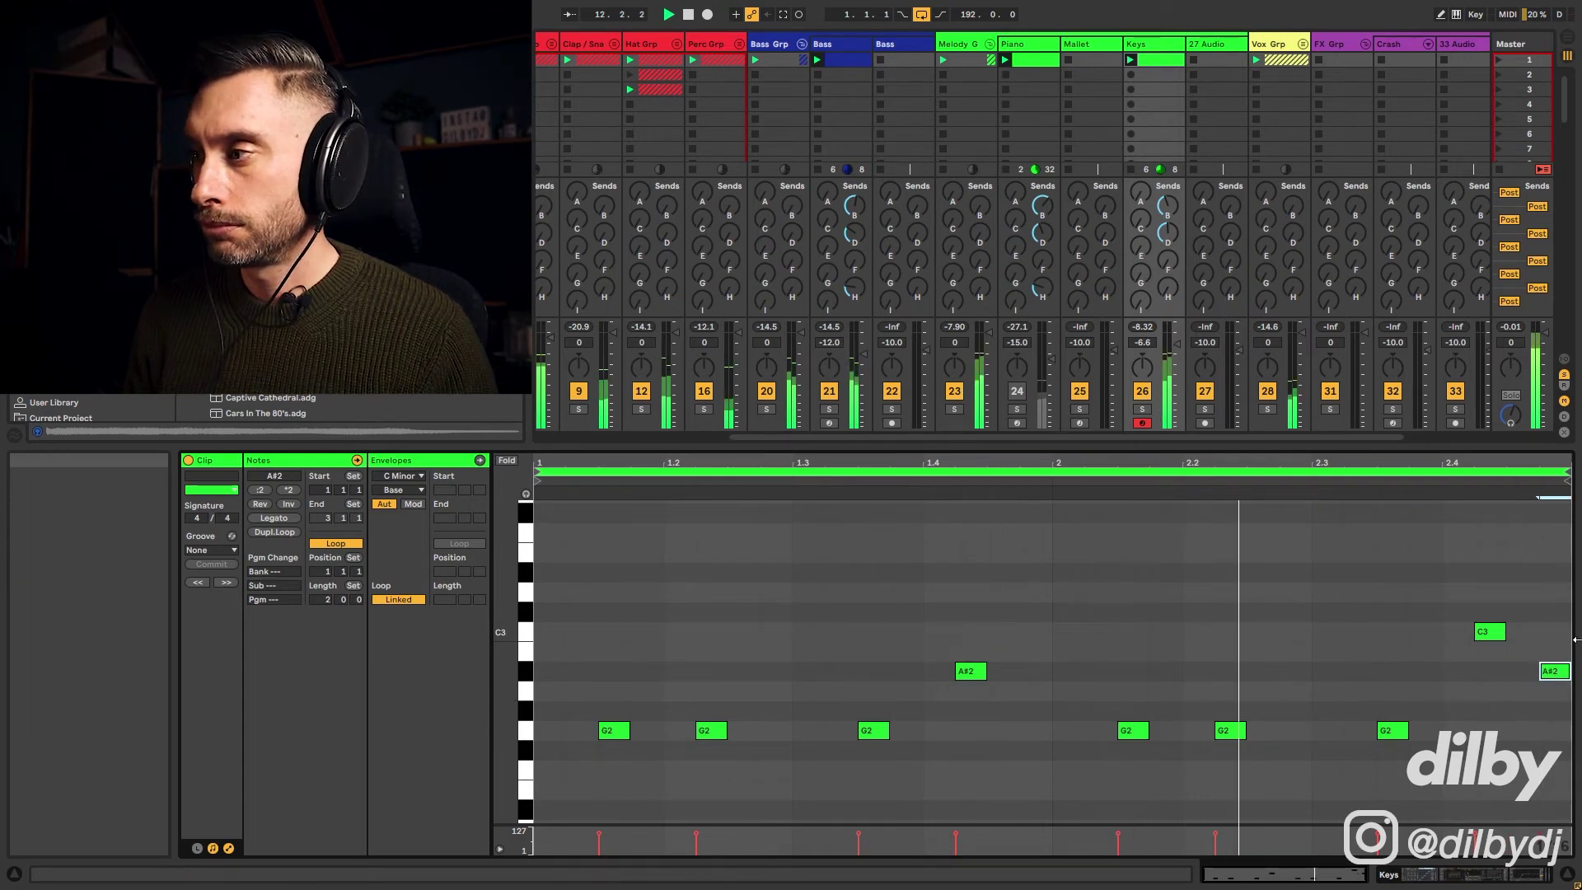